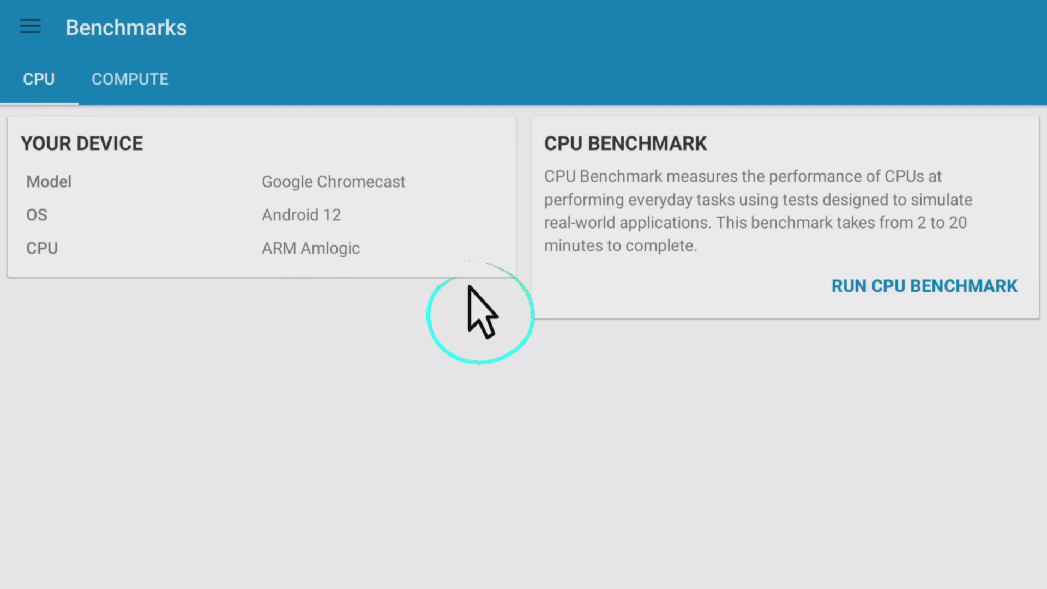
Step: Run the CPU benchmark from Geekbench's CPU tab on the Chromecast
{"action": "left_click", "coordinate": [961, 288]}
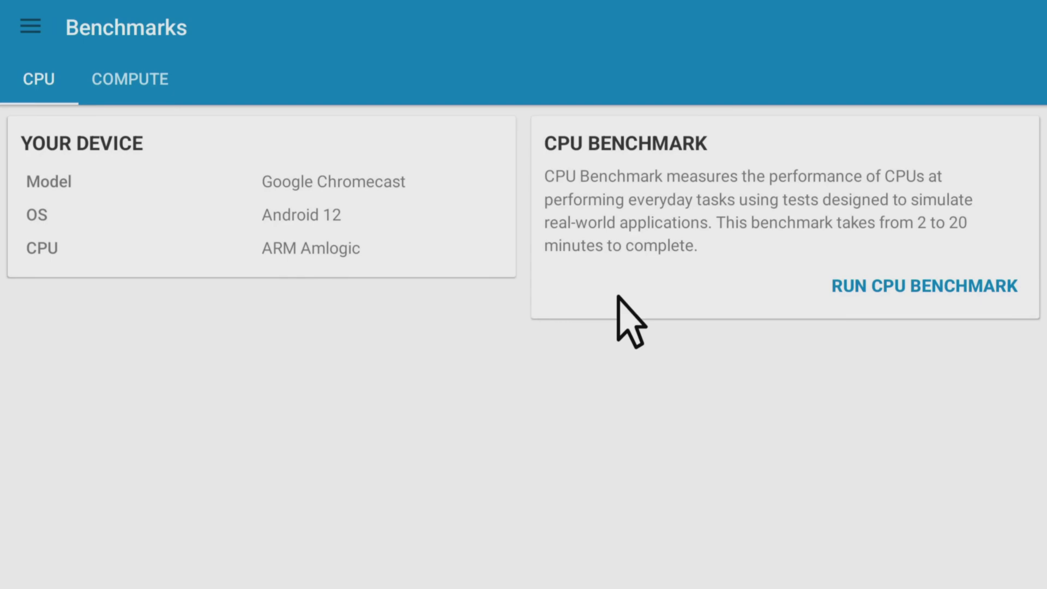
Step: Rerun the CPU benchmark, then search the Play Store for 'downlo' and install Downloader
{"action": "left_click", "coordinate": [849, 294]}
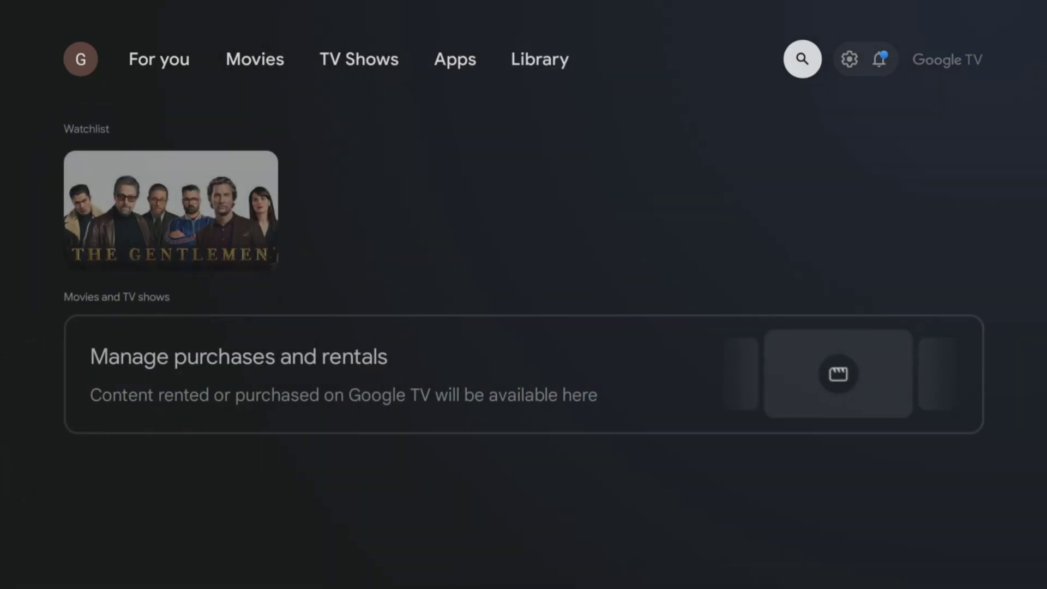
{"action": "key", "text": "Return"}
{"action": "type", "text": "dow"}
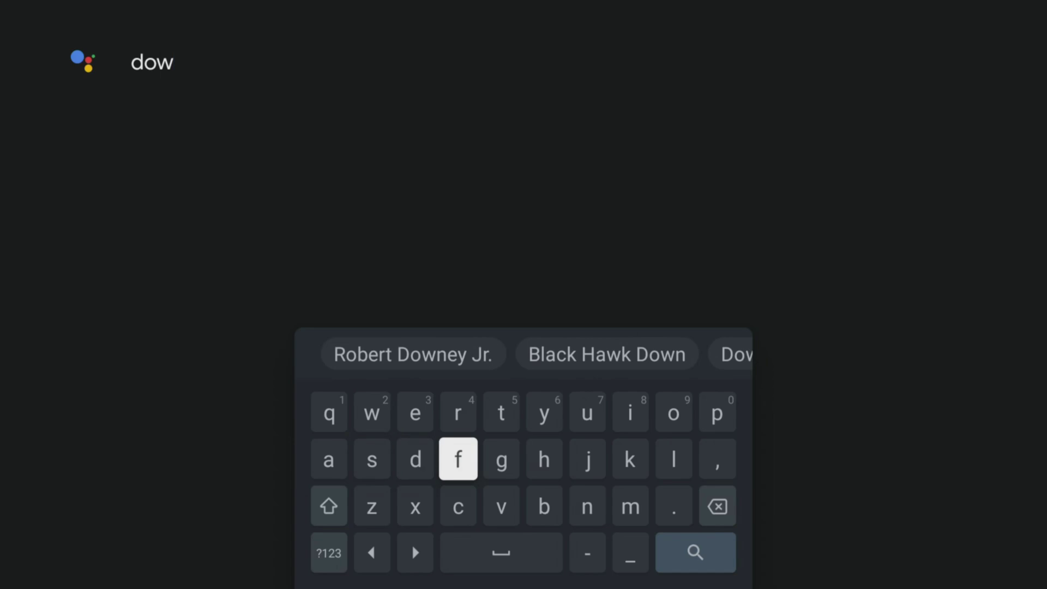
{"action": "type", "text": "nlo"}
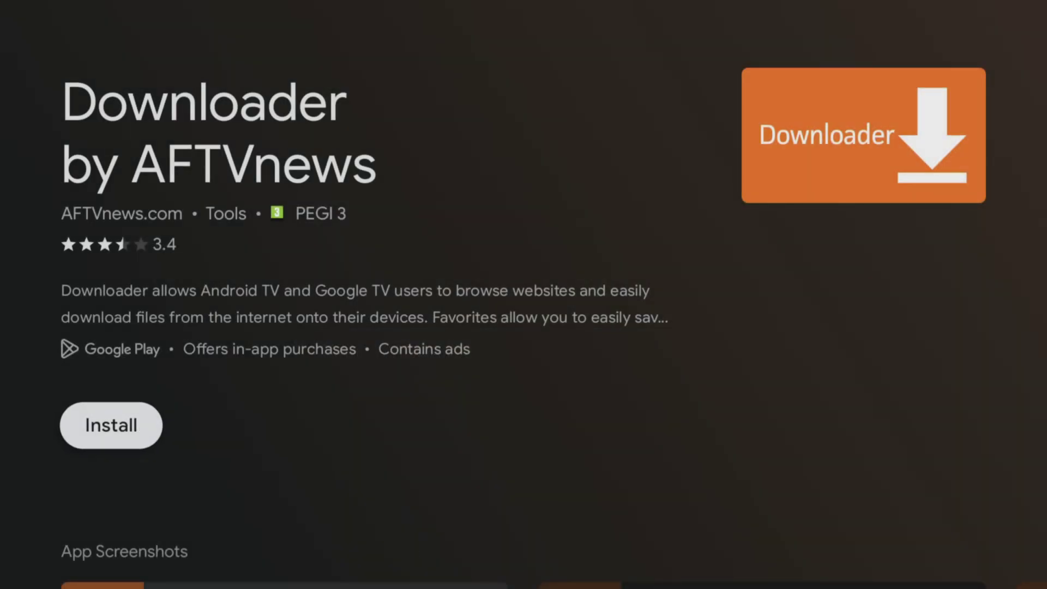
{"action": "key", "text": "Return"}
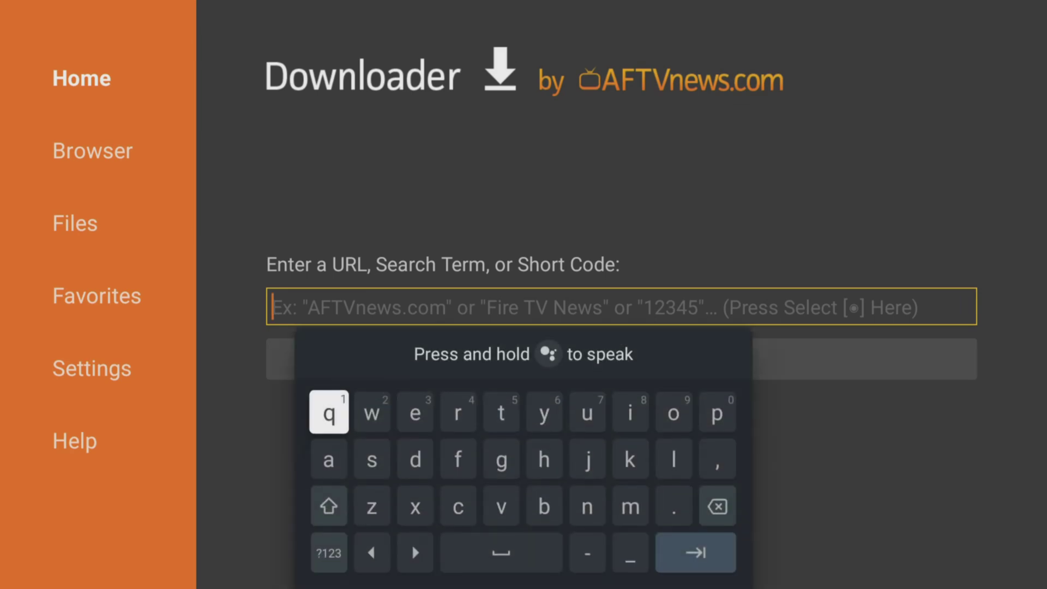
Step: Enter code 28907 in Downloader's URL field with the number keyboard and submit it
{"action": "key", "text": "Return"}
{"action": "key", "text": "Down"}
{"action": "key", "text": "Down"}
{"action": "key", "text": "Down"}
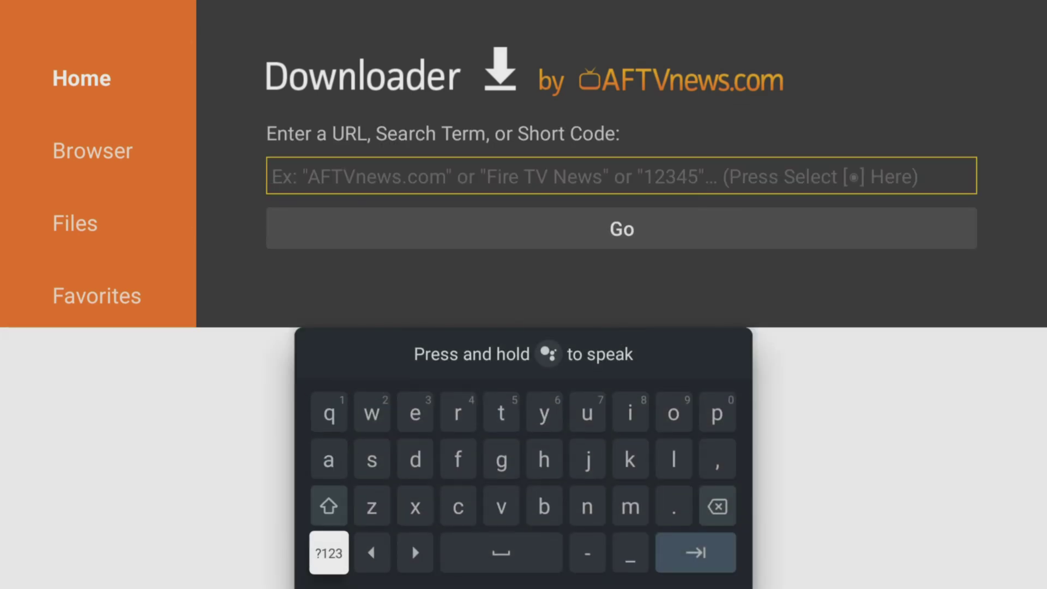
{"action": "key", "text": "Return"}
{"action": "key", "text": "Up"}
{"action": "key", "text": "Up"}
{"action": "key", "text": "Up"}
{"action": "type", "text": "2"}
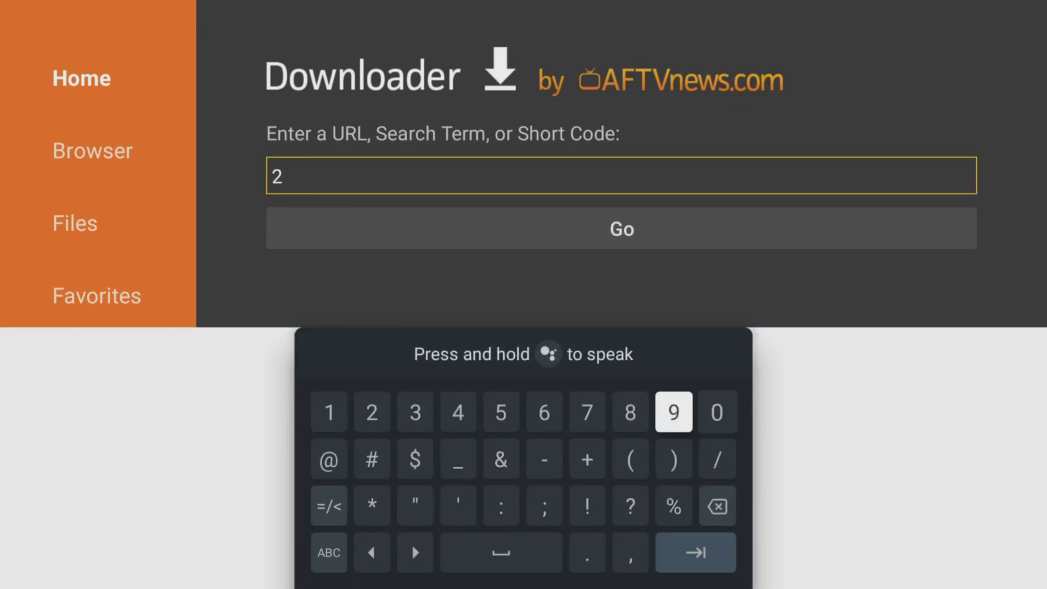
{"action": "type", "text": "8907"}
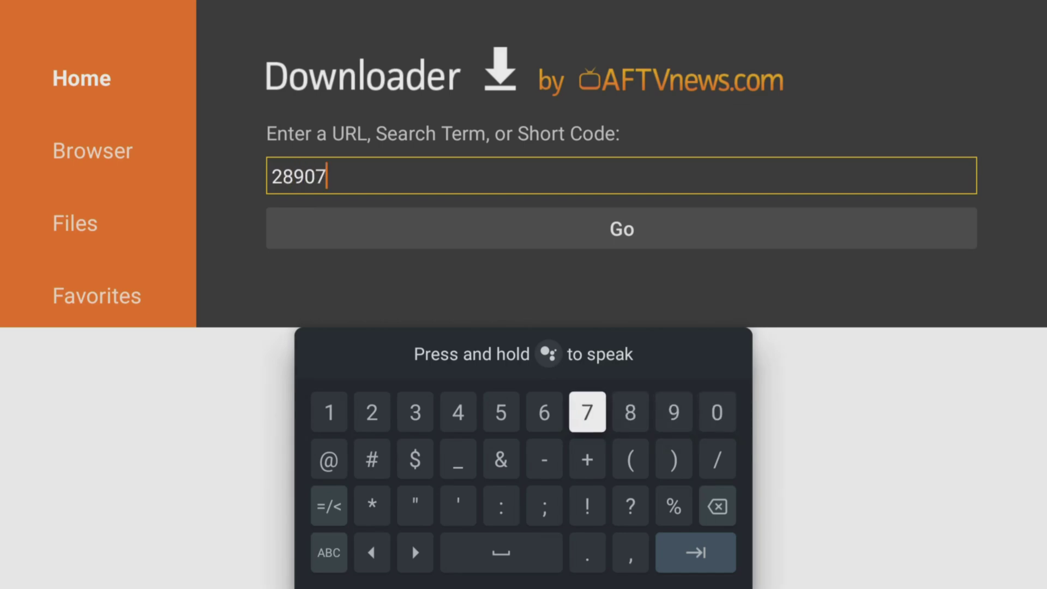
{"action": "key", "text": "Down"}
{"action": "key", "text": "Down"}
{"action": "key", "text": "Right"}
{"action": "key", "text": "Right"}
{"action": "key", "text": "Return"}
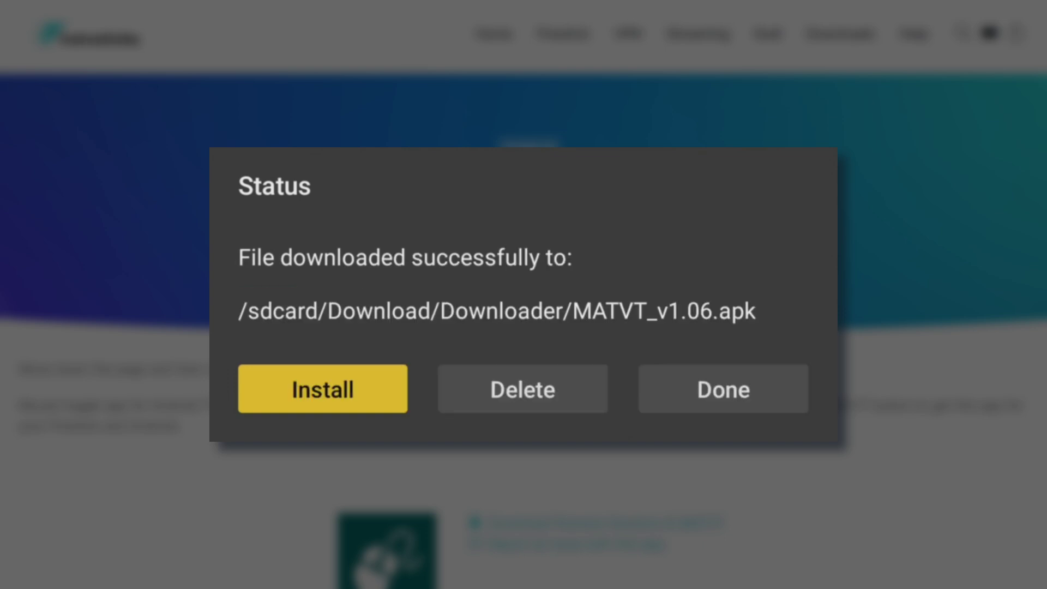
Step: Allow Downloader to install unknown apps, then install the MATVT APK
{"action": "key", "text": "Return"}
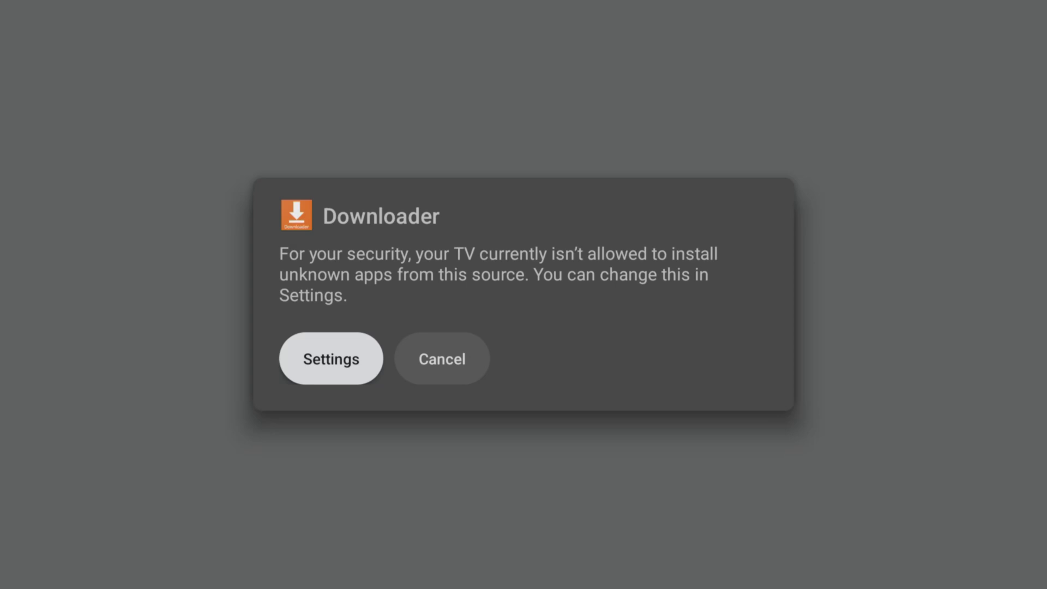
{"action": "key", "text": "Return"}
{"action": "key", "text": "Down"}
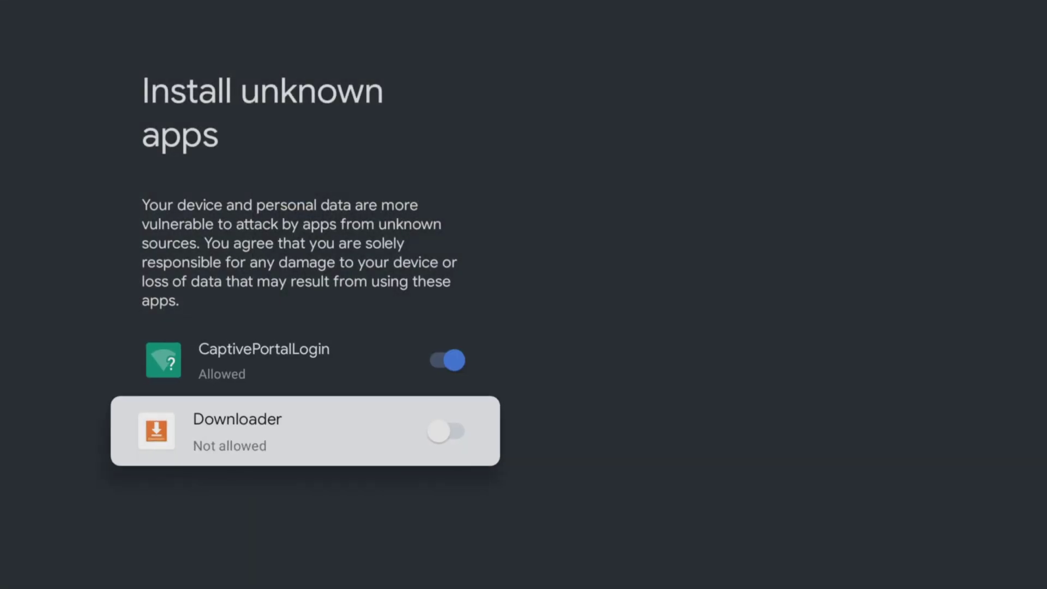
{"action": "key", "text": "Return"}
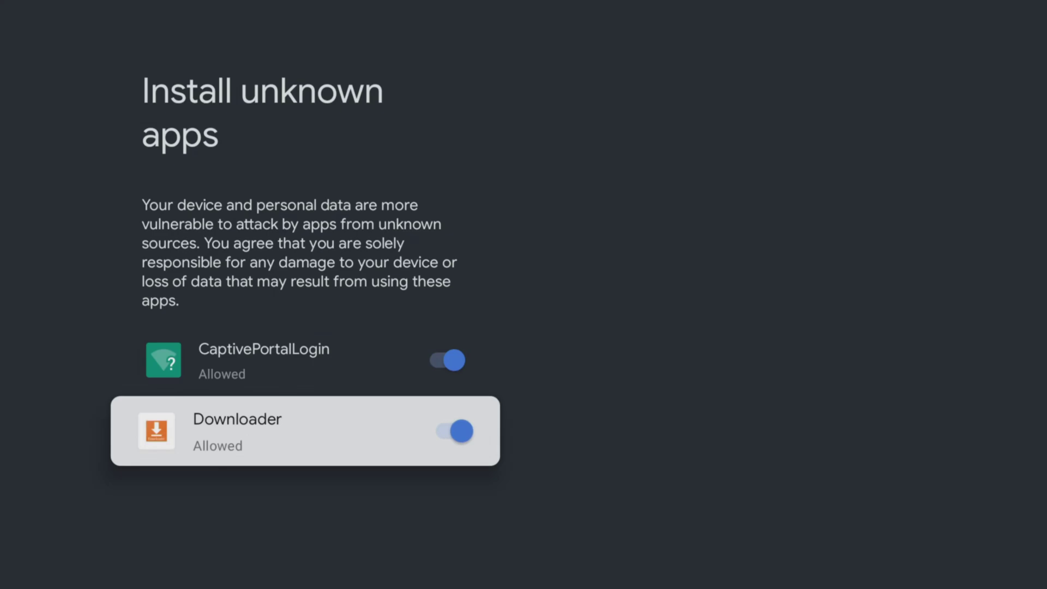
{"action": "key", "text": "Escape"}
{"action": "key", "text": "Left"}
{"action": "key", "text": "Return"}
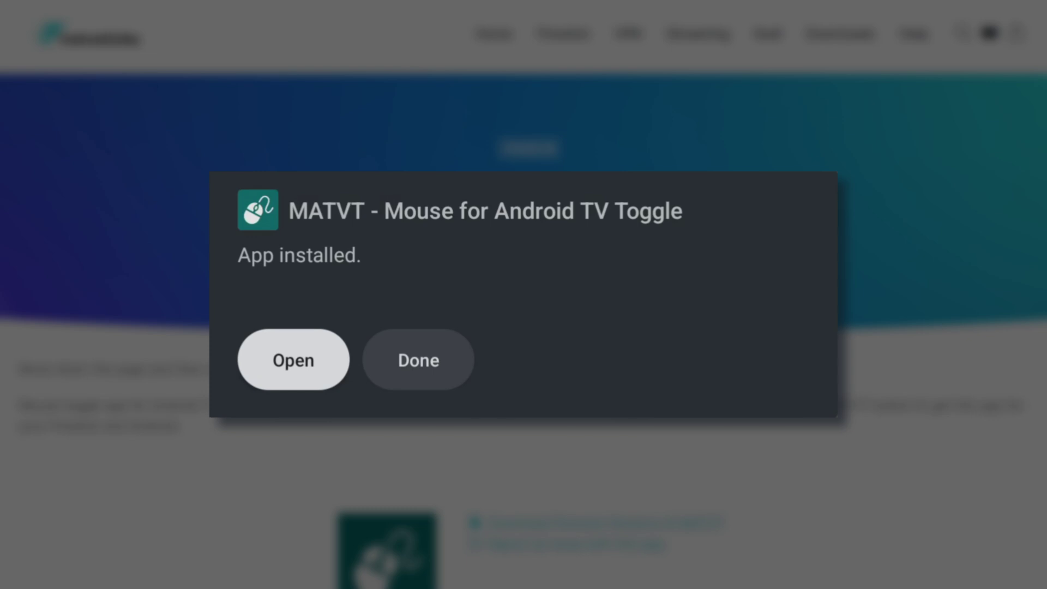
Step: Dismiss the App installed notice and delete the downloaded MATVT_v1.06.apk
{"action": "key", "text": "Right"}
{"action": "key", "text": "Return"}
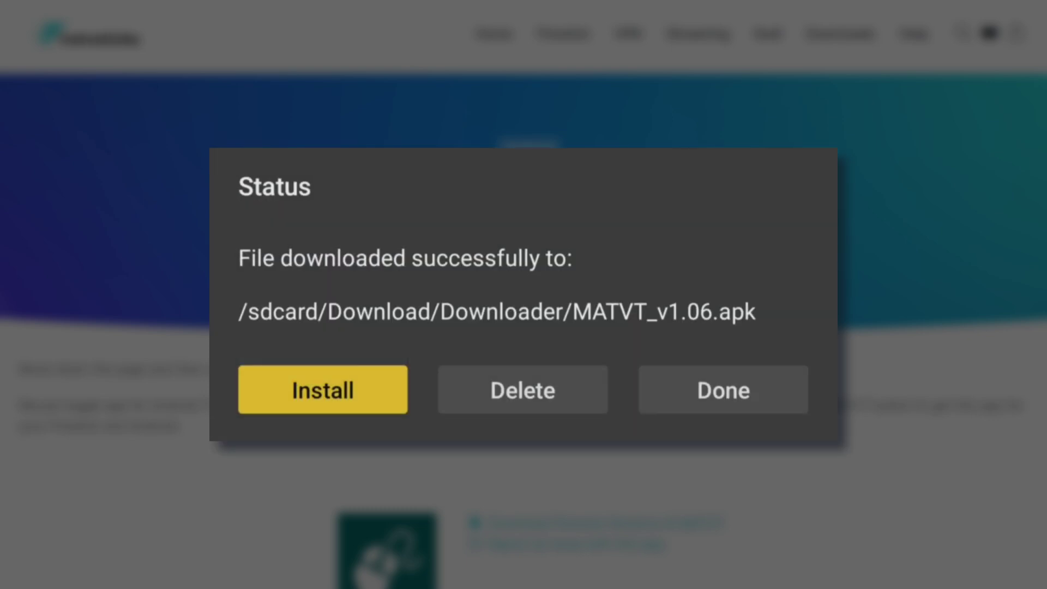
{"action": "key", "text": "Right"}
{"action": "key", "text": "Return"}
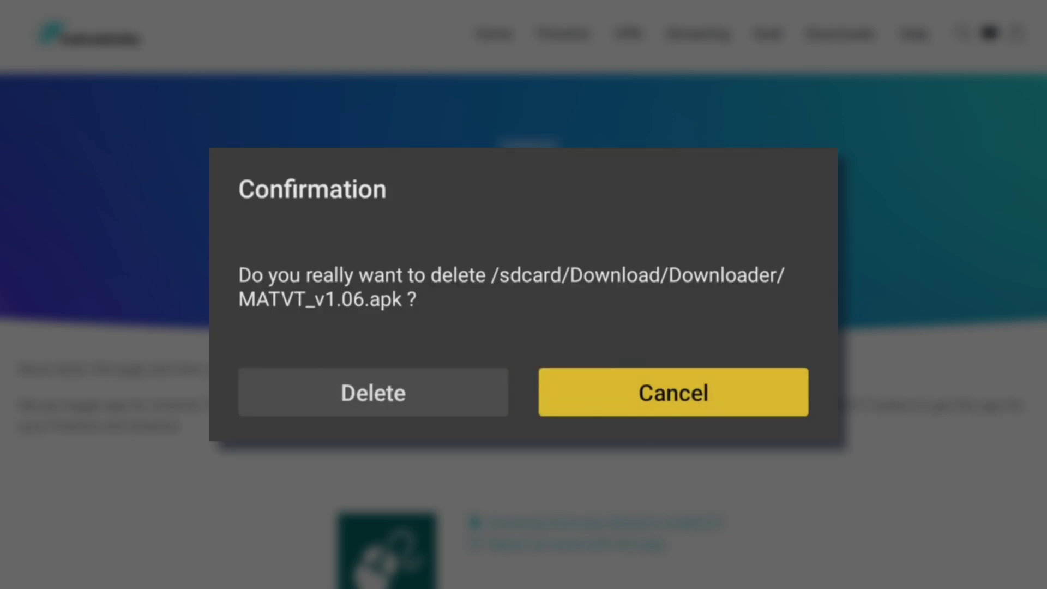
{"action": "key", "text": "Left"}
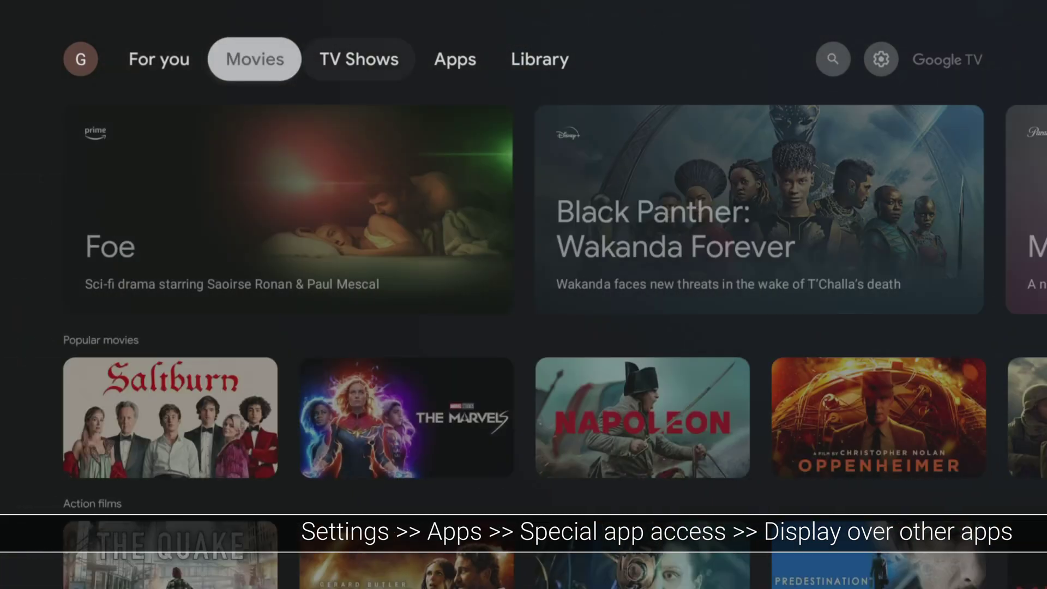
Step: Open the full TV Settings from quick settings and go to Apps
{"action": "key", "text": "Right"}
{"action": "key", "text": "Right"}
{"action": "key", "text": "Right"}
{"action": "key", "text": "Return"}
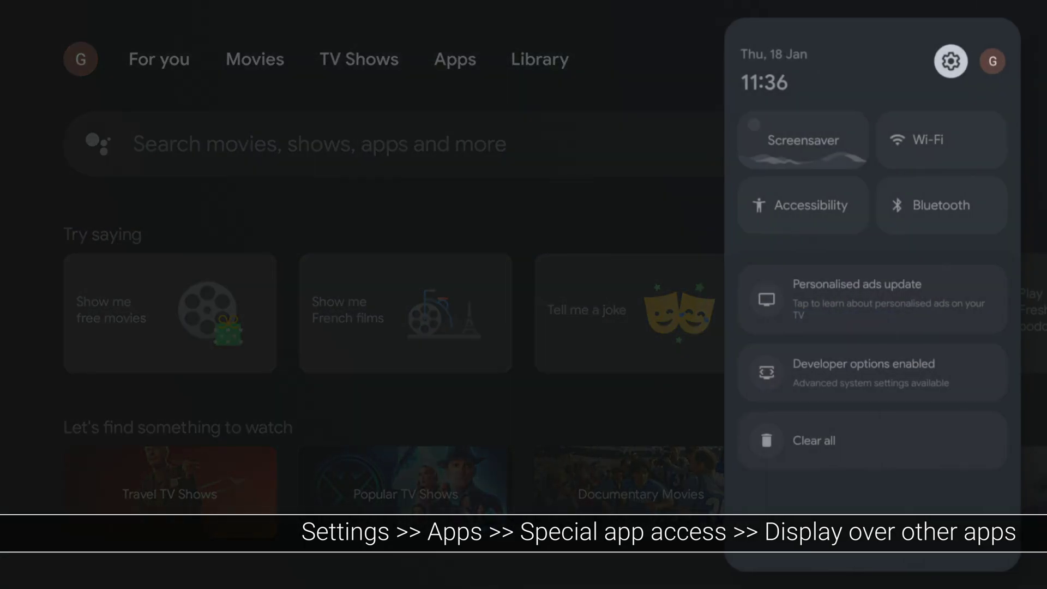
{"action": "key", "text": "Return"}
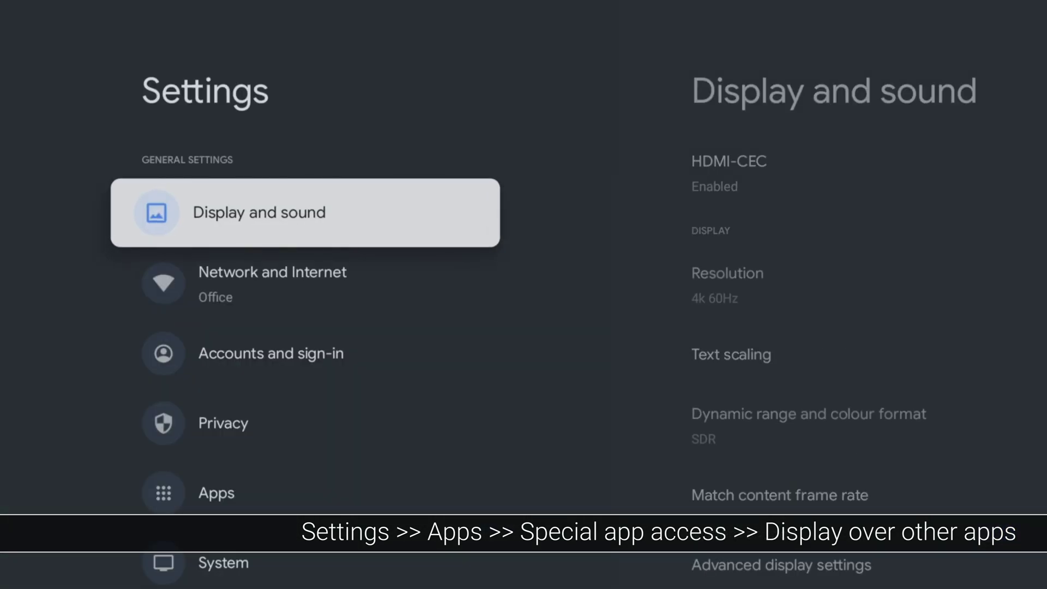
{"action": "key", "text": "Down"}
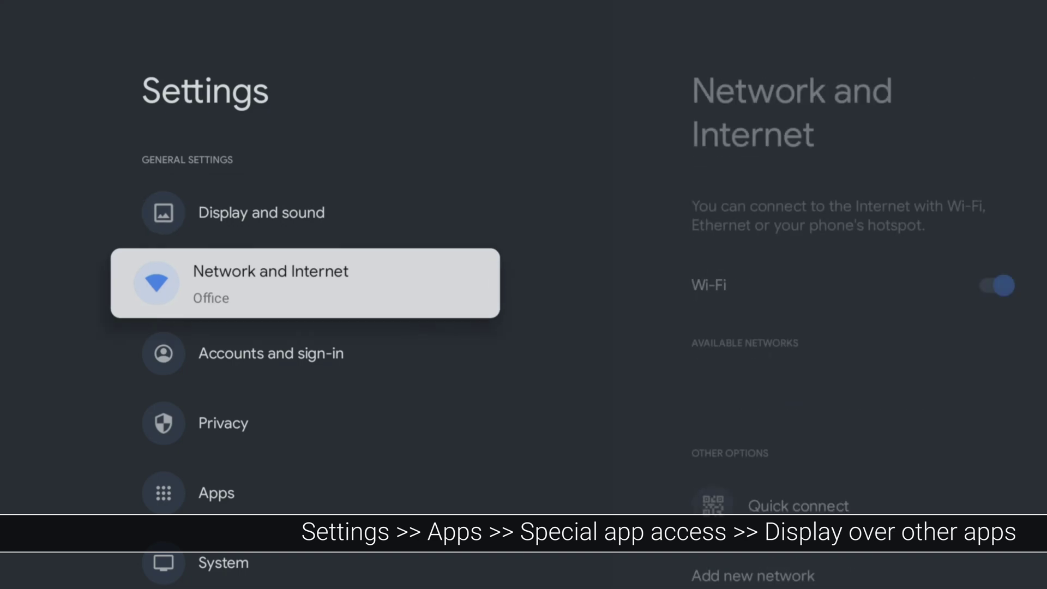
{"action": "key", "text": "Down"}
{"action": "key", "text": "Down"}
{"action": "key", "text": "Down"}
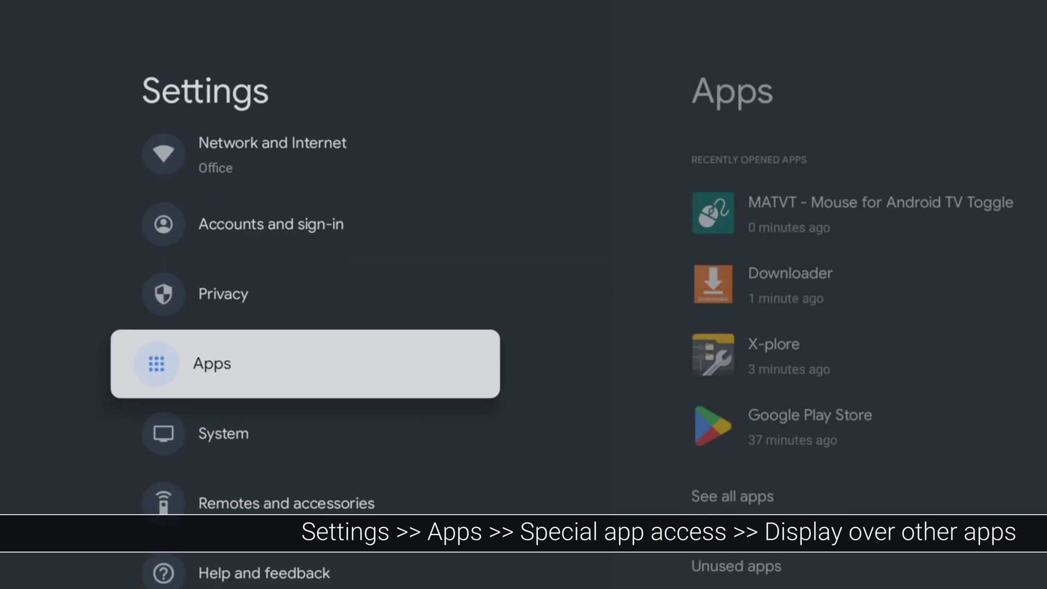
{"action": "key", "text": "Return"}
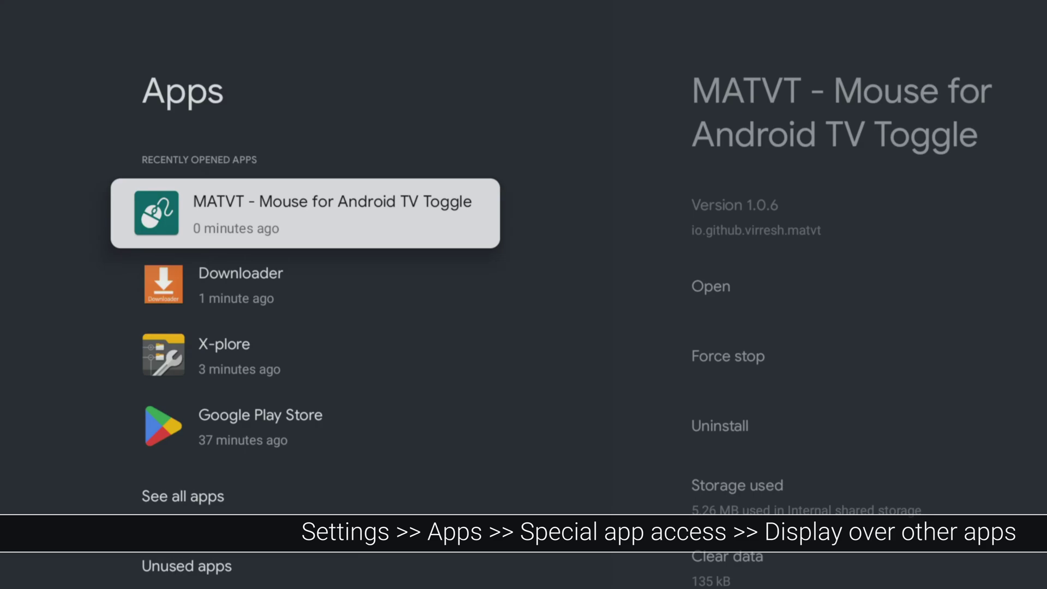
Step: Under Special app access, allow MATVT to display over other apps
{"action": "key", "text": "Down"}
{"action": "key", "text": "Down"}
{"action": "key", "text": "Down"}
{"action": "key", "text": "Down"}
{"action": "key", "text": "Down"}
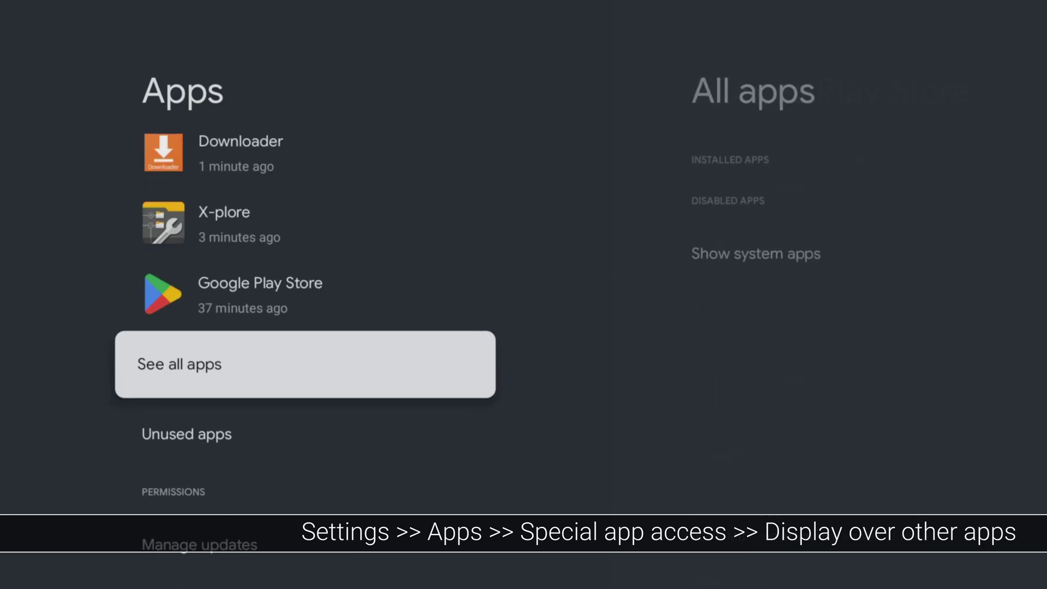
{"action": "key", "text": "Down"}
{"action": "key", "text": "Down"}
{"action": "key", "text": "Down"}
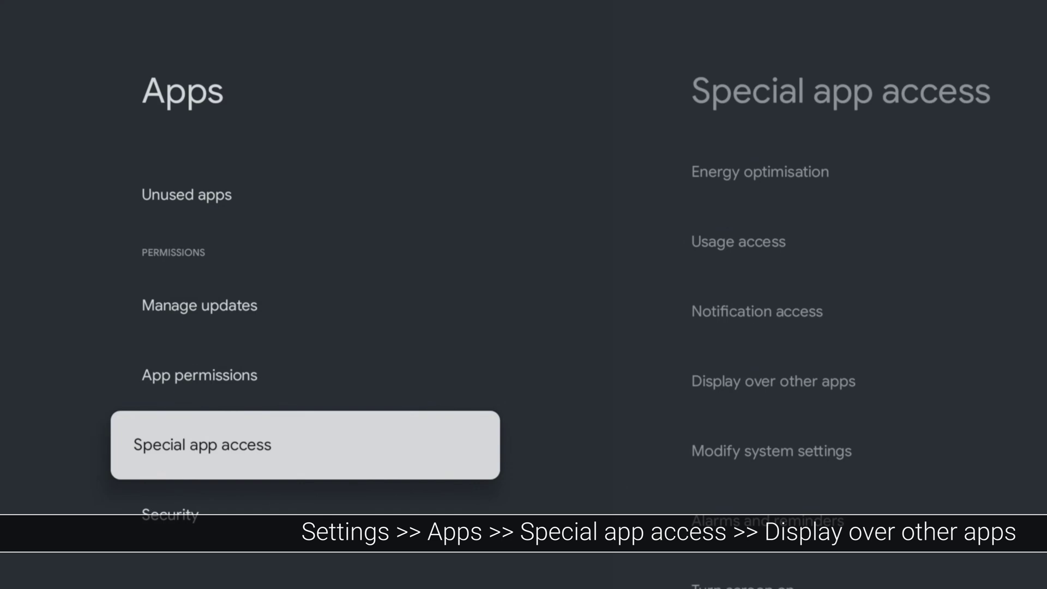
{"action": "key", "text": "Return"}
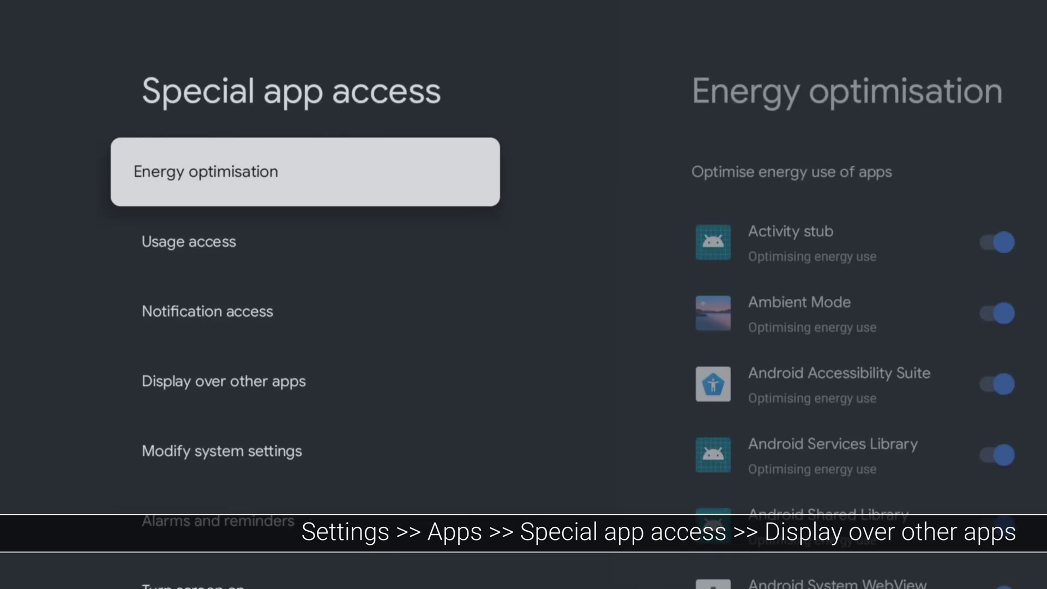
{"action": "key", "text": "Down"}
{"action": "key", "text": "Down"}
{"action": "key", "text": "Down"}
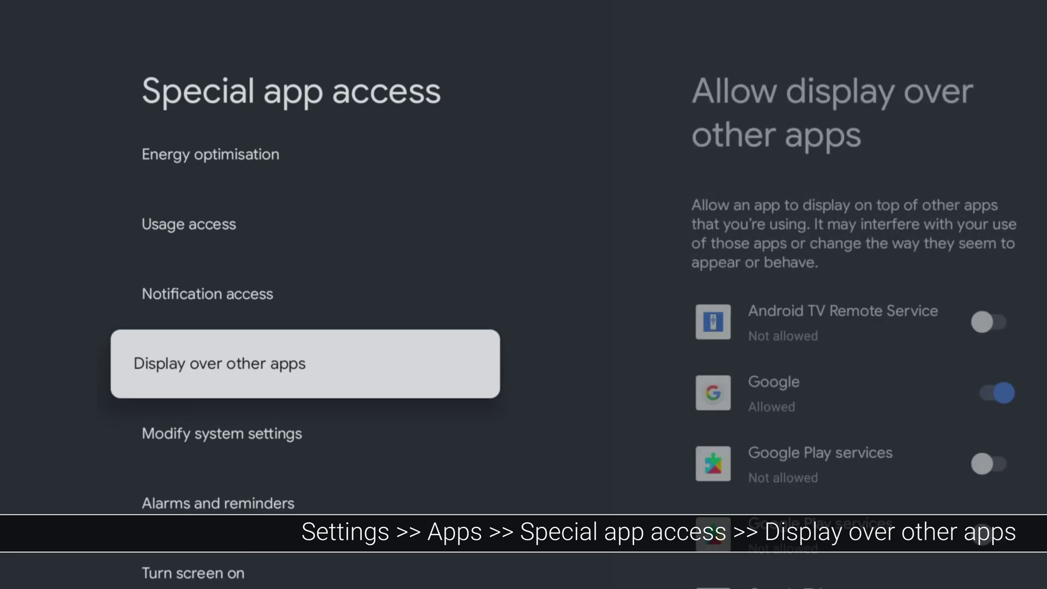
{"action": "key", "text": "Return"}
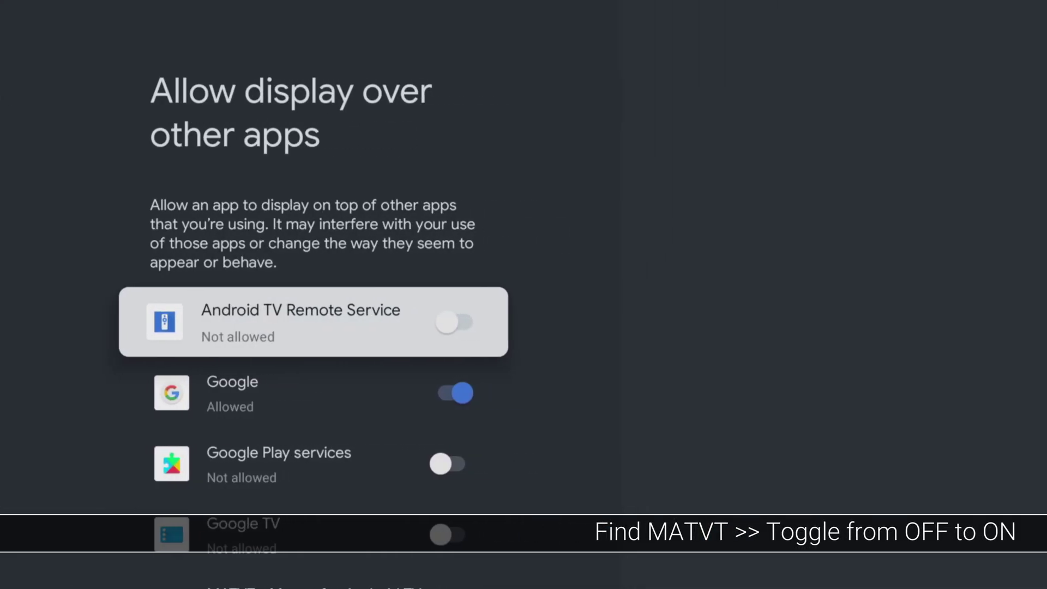
{"action": "key", "text": "Down"}
{"action": "key", "text": "Down"}
{"action": "key", "text": "Down"}
{"action": "key", "text": "Down"}
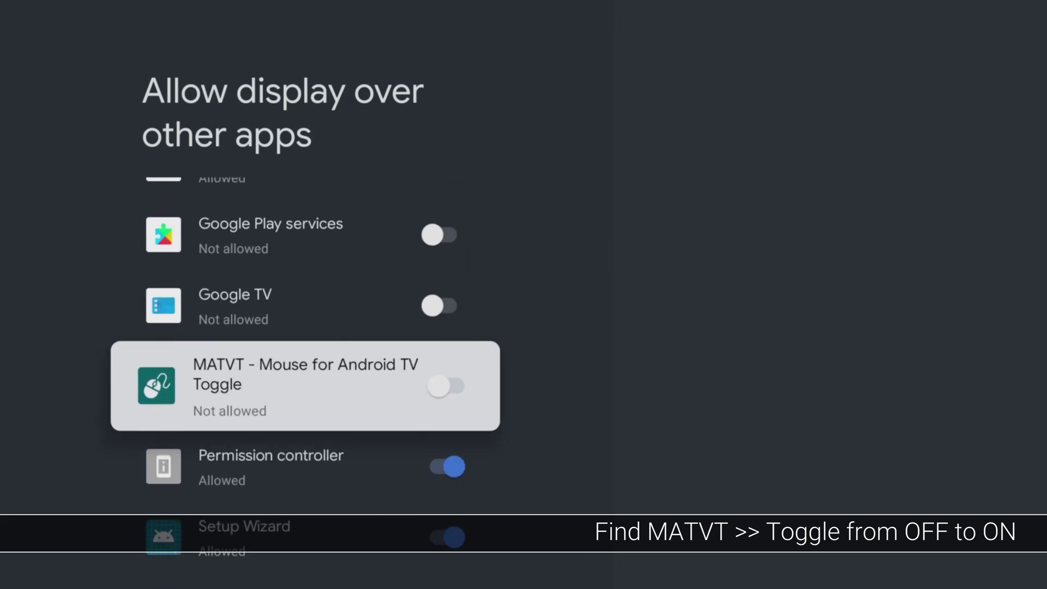
{"action": "key", "text": "Return"}
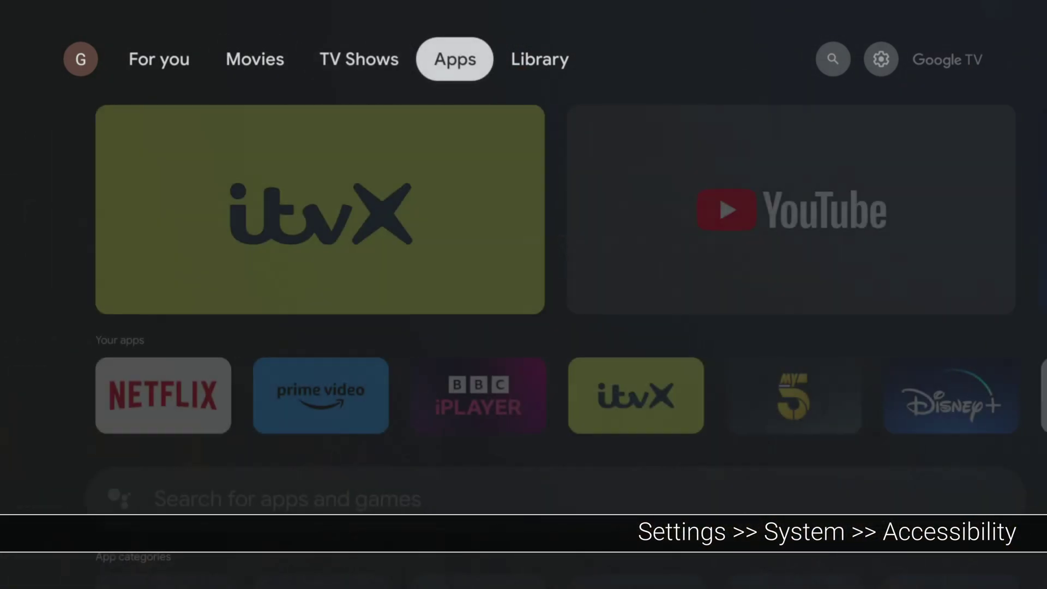
Step: Go to Settings > System > Accessibility and select Mouse Toggle Service
{"action": "key", "text": "Return"}
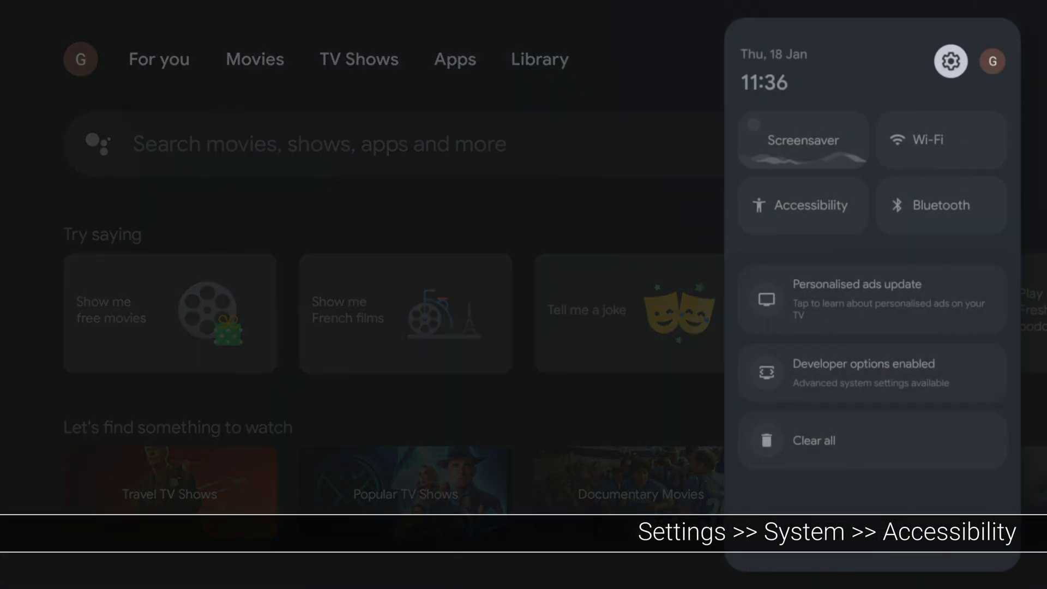
{"action": "key", "text": "Return"}
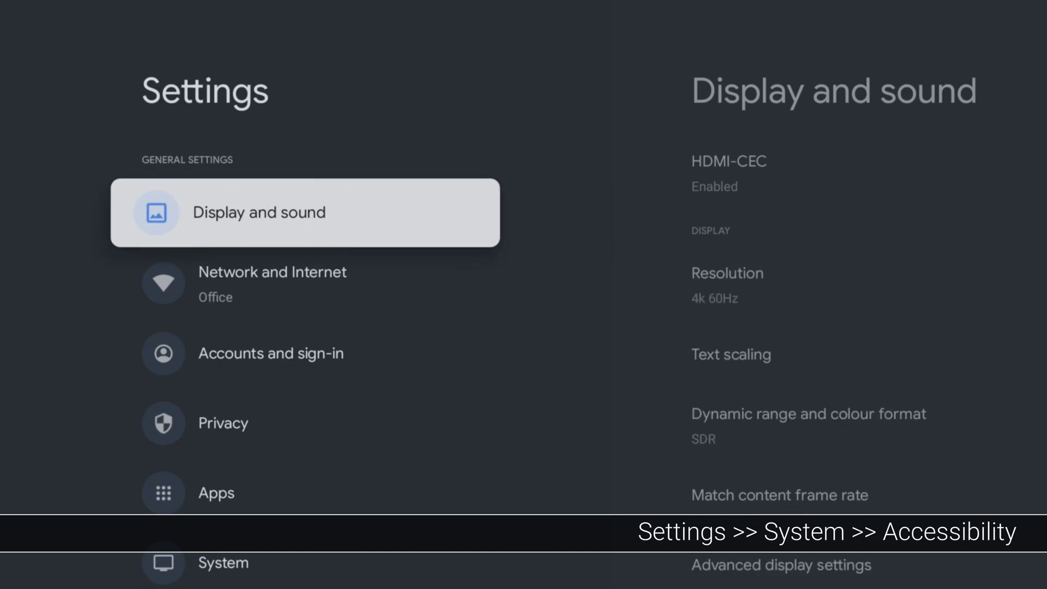
{"action": "key", "text": "Down"}
{"action": "key", "text": "Down"}
{"action": "key", "text": "Down"}
{"action": "key", "text": "Down"}
{"action": "key", "text": "Down"}
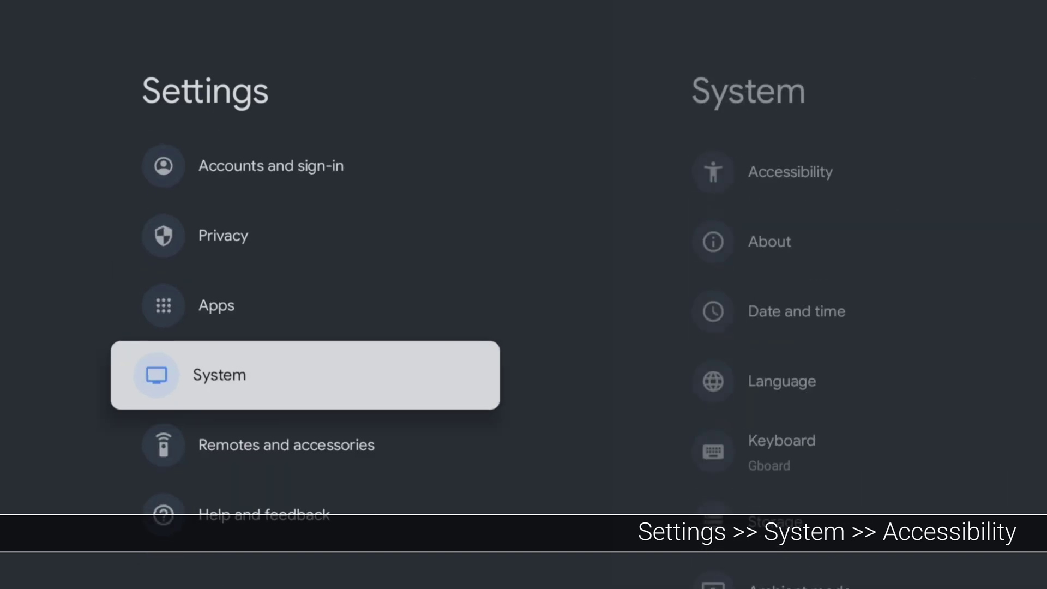
{"action": "key", "text": "Return"}
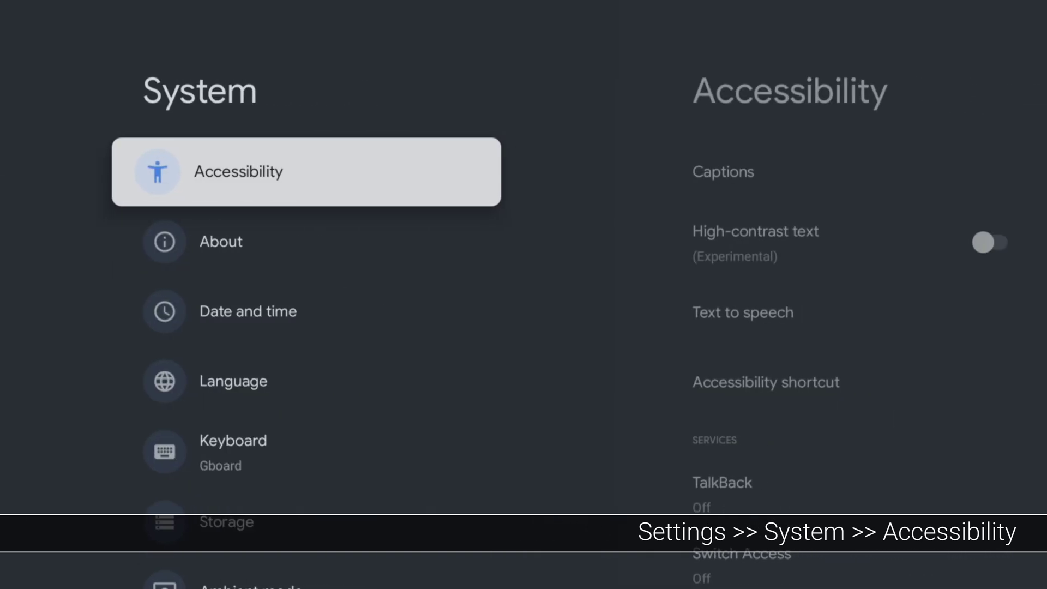
{"action": "key", "text": "Return"}
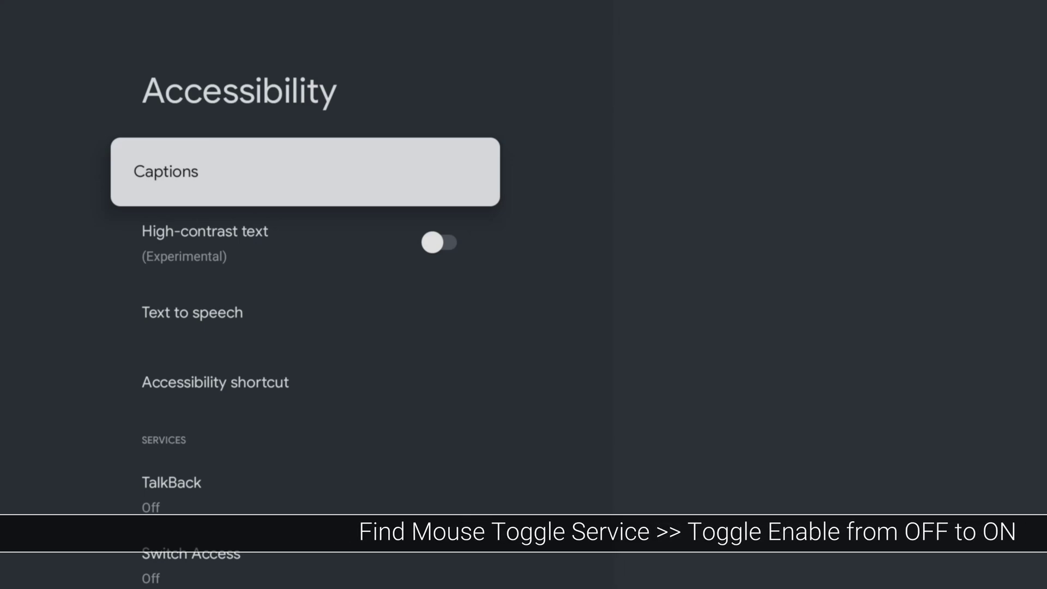
{"action": "key", "text": "Down"}
{"action": "key", "text": "Down"}
{"action": "key", "text": "Down"}
{"action": "key", "text": "Down"}
{"action": "key", "text": "Down"}
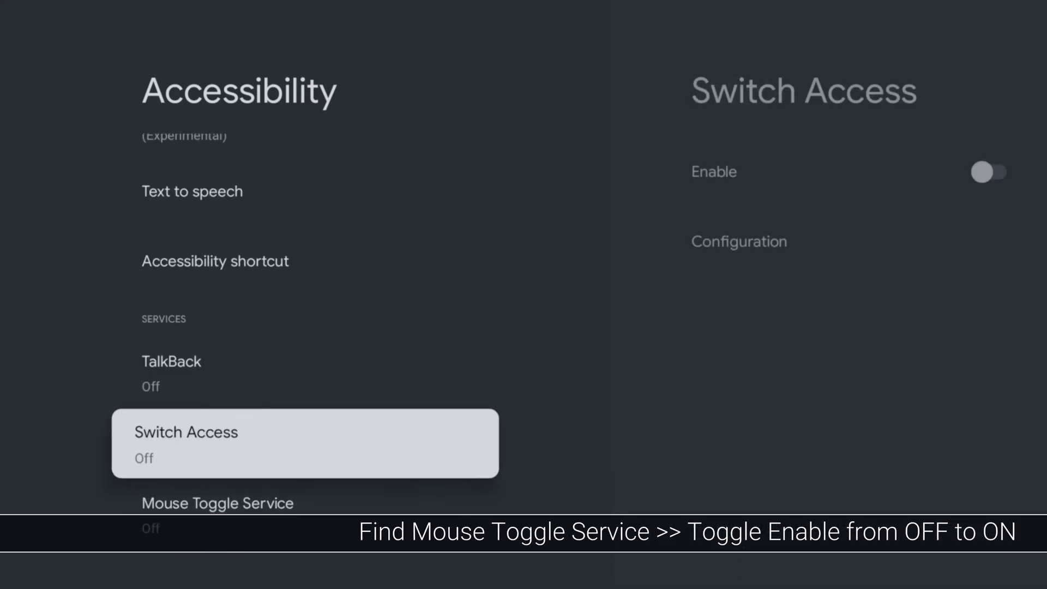
{"action": "key", "text": "Down"}
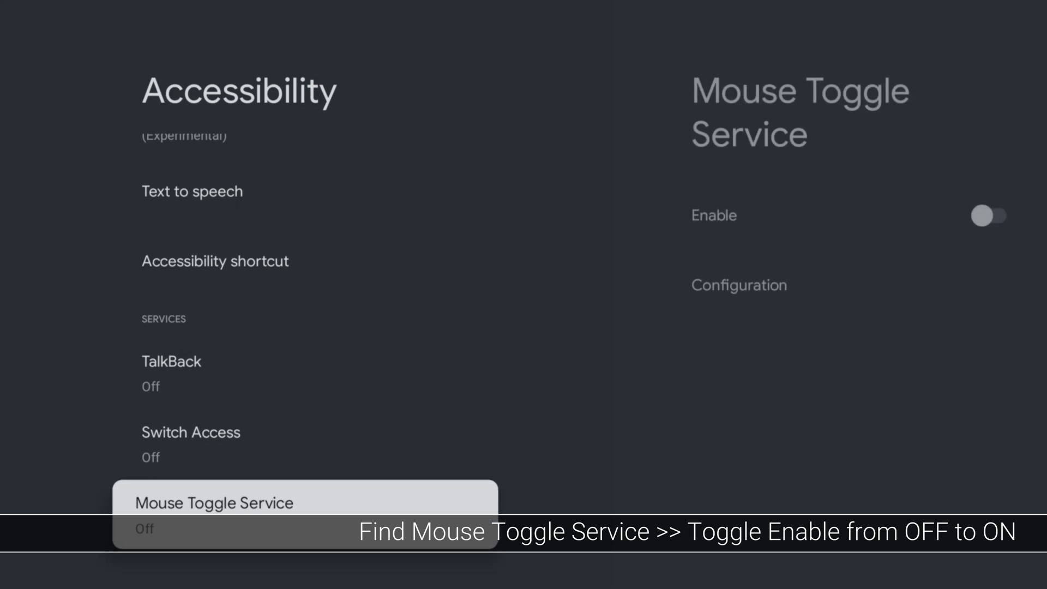
{"action": "key", "text": "Return"}
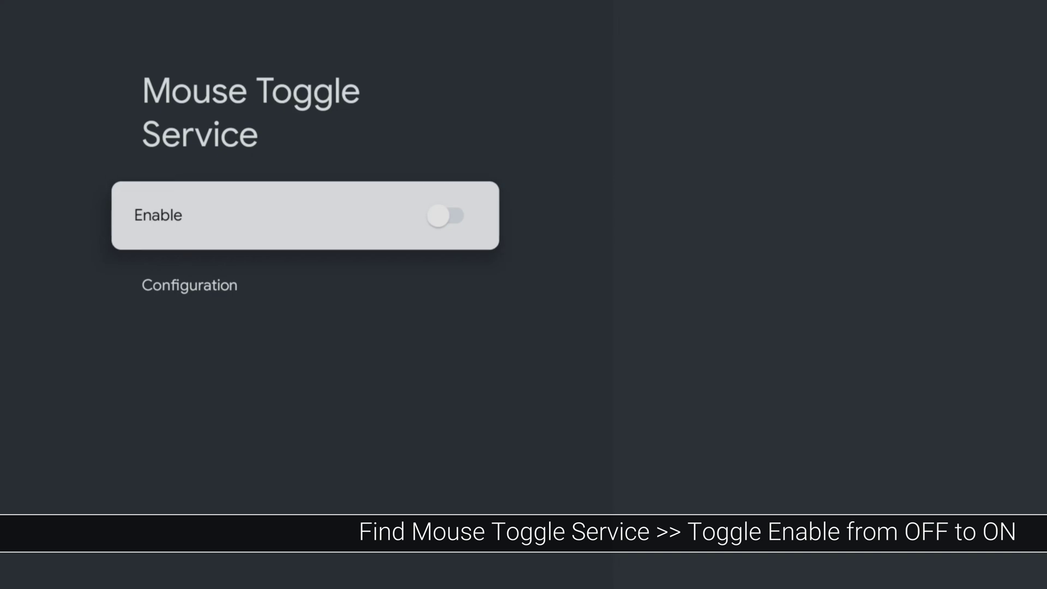
Step: Enable and confirm Mouse Toggle Service, then switch MATVT into mouse mode with the mute key
{"action": "key", "text": "Return"}
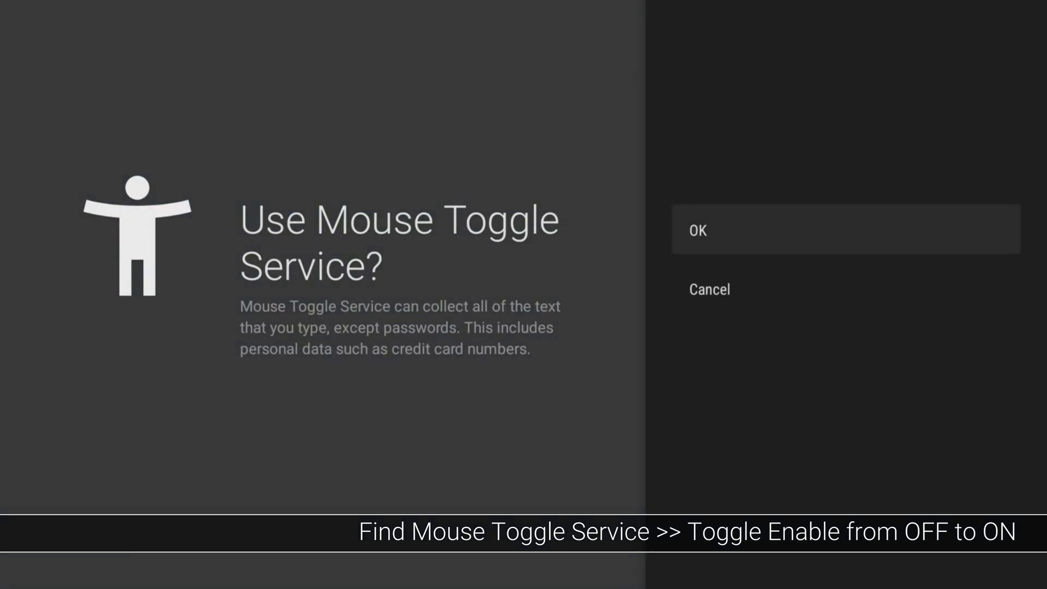
{"action": "key", "text": "Return"}
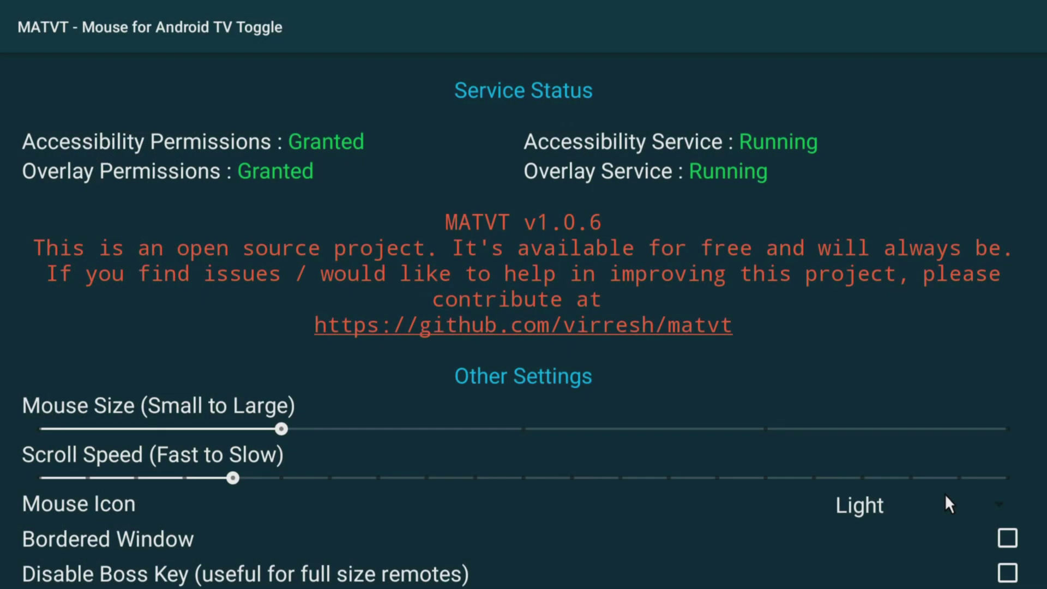
{"action": "key", "text": "XF86AudioMute"}
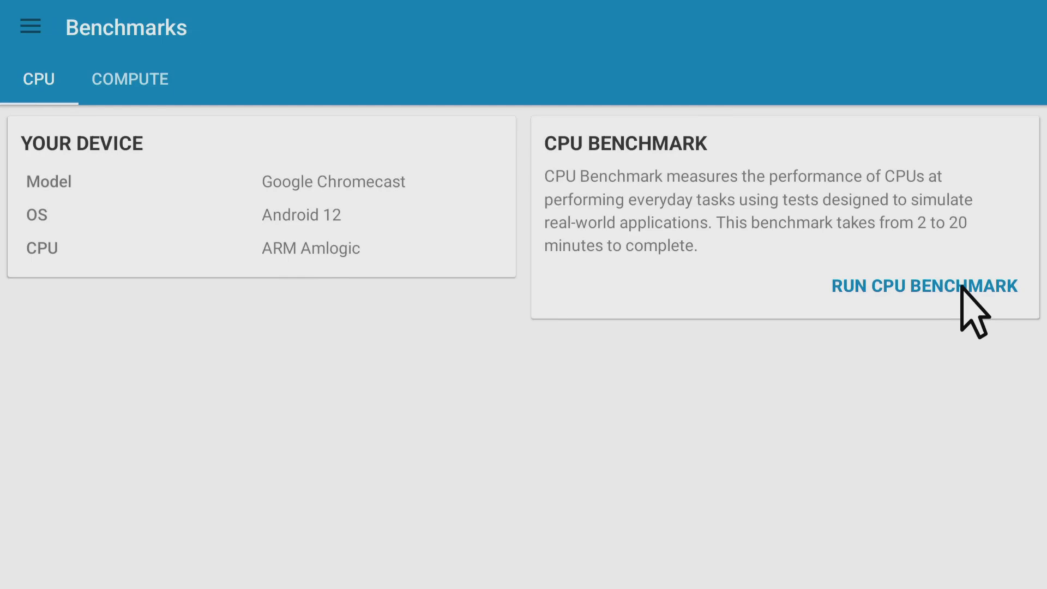
Step: Use the MATVT pointer to restart Geekbench 5's CPU benchmark via RUN CPU BENCHMARK
{"action": "left_click", "coordinate": [961, 287]}
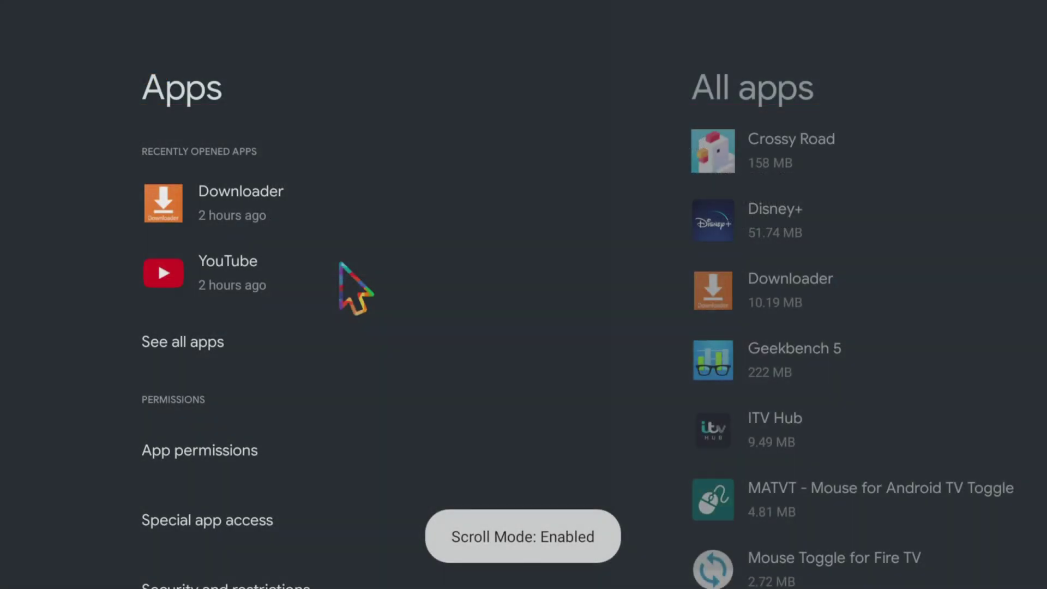
Step: Scroll the Apps settings list up, down and sideways using MATVT's scroll mode
{"action": "scroll", "coordinate": [339, 262], "scroll_direction": "down", "scroll_amount": 2}
{"action": "scroll", "coordinate": [339, 263], "scroll_direction": "up", "scroll_amount": 2}
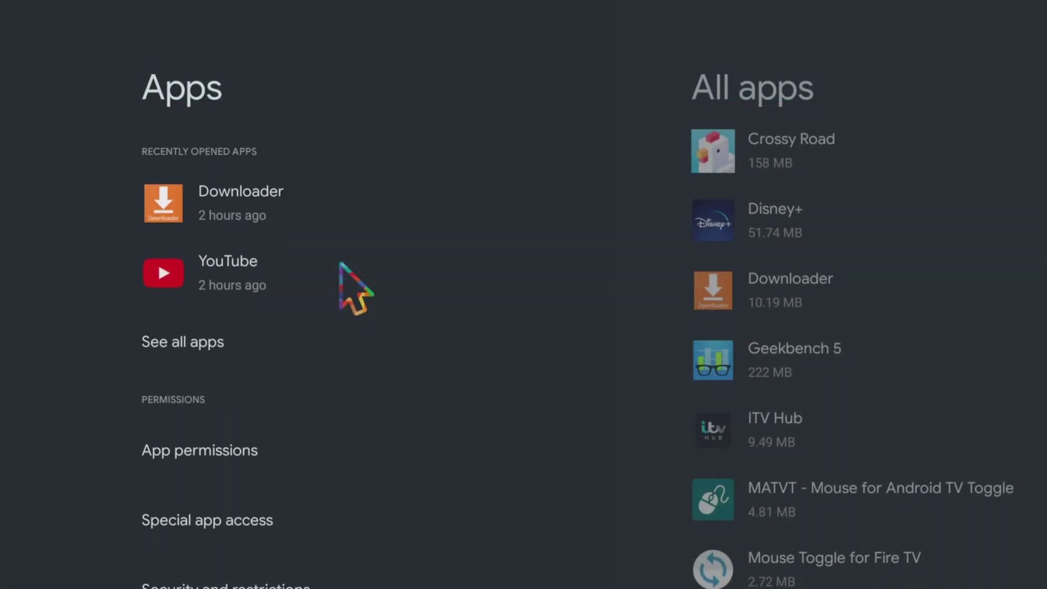
{"action": "scroll", "coordinate": [339, 263], "scroll_direction": "down", "scroll_amount": 2}
{"action": "scroll", "coordinate": [339, 263], "scroll_direction": "up", "scroll_amount": 2}
{"action": "scroll", "coordinate": [340, 263], "scroll_direction": "down", "scroll_amount": 2}
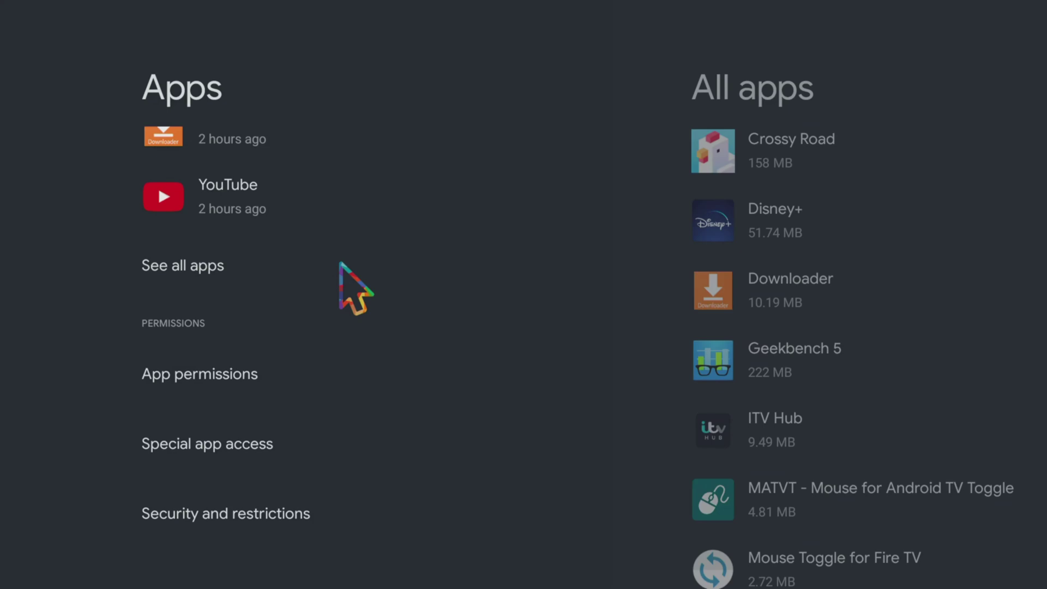
{"action": "scroll", "coordinate": [339, 263], "scroll_direction": "up", "scroll_amount": 2}
{"action": "scroll", "coordinate": [339, 262], "scroll_direction": "down", "scroll_amount": 2}
{"action": "scroll", "coordinate": [339, 263], "scroll_direction": "up", "scroll_amount": 2}
{"action": "scroll", "coordinate": [340, 263], "scroll_direction": "right", "scroll_amount": 1}
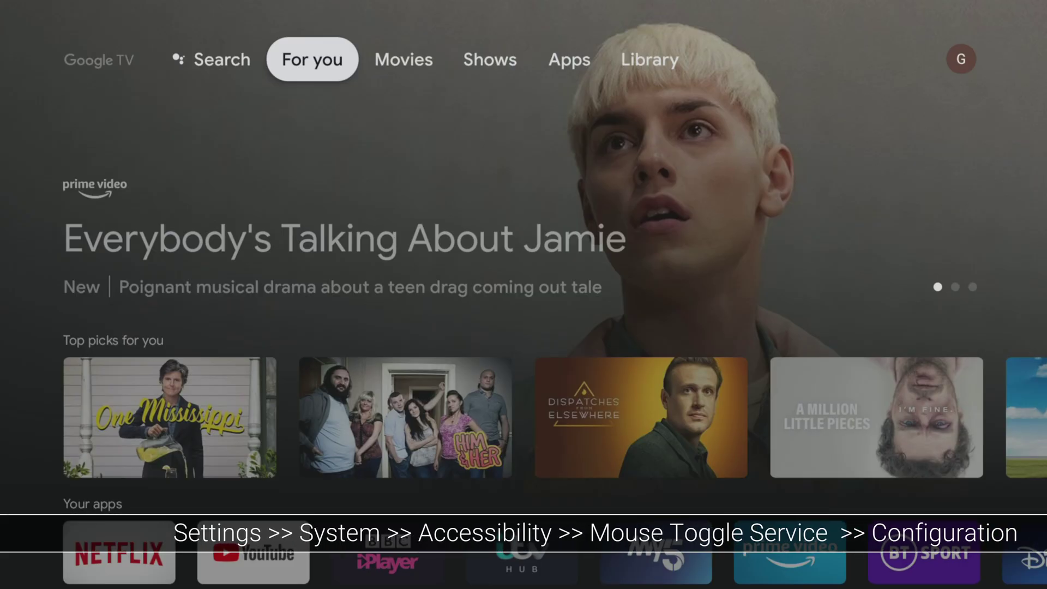
Step: Go from the account panel to Settings > System > Accessibility > Mouse Toggle Service > Configuration
{"action": "key", "text": "Right"}
{"action": "key", "text": "Right"}
{"action": "key", "text": "Right"}
{"action": "key", "text": "Right"}
{"action": "key", "text": "Right"}
{"action": "key", "text": "Return"}
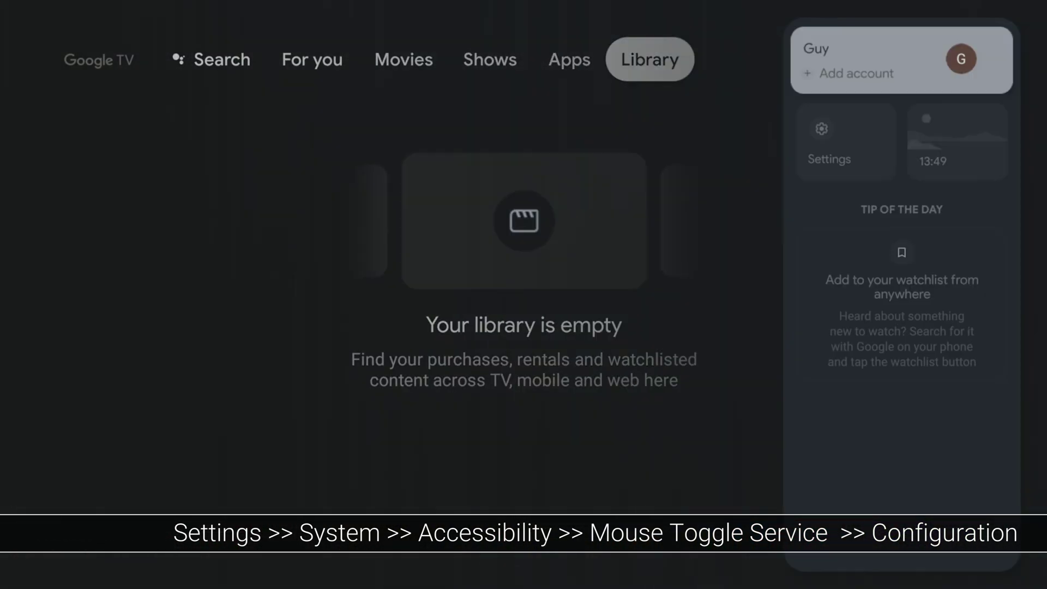
{"action": "key", "text": "Down"}
{"action": "key", "text": "Return"}
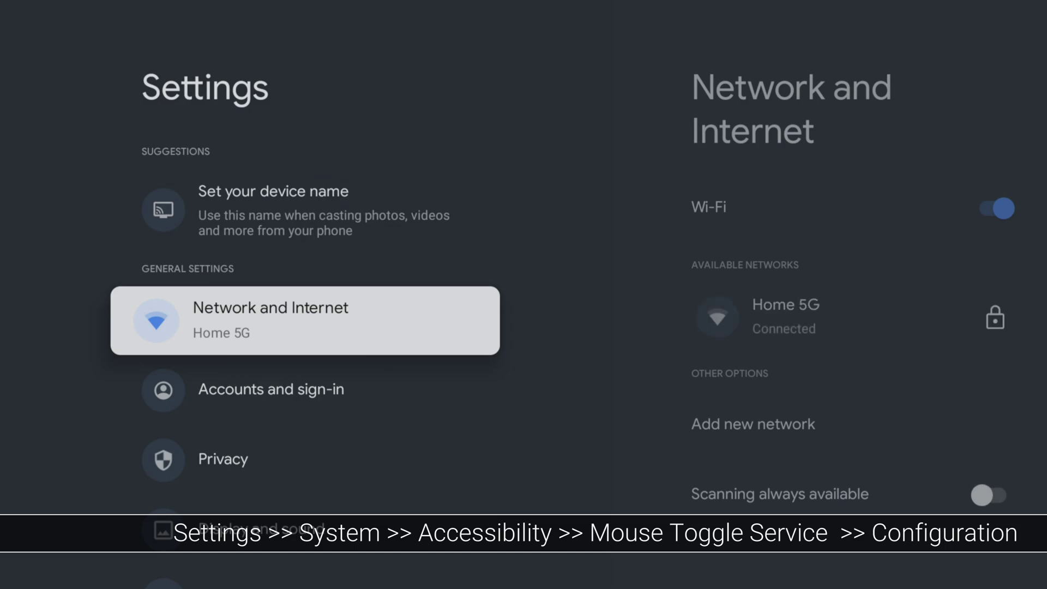
{"action": "key", "text": "Down"}
{"action": "key", "text": "Down"}
{"action": "key", "text": "Down"}
{"action": "key", "text": "Down"}
{"action": "key", "text": "Down"}
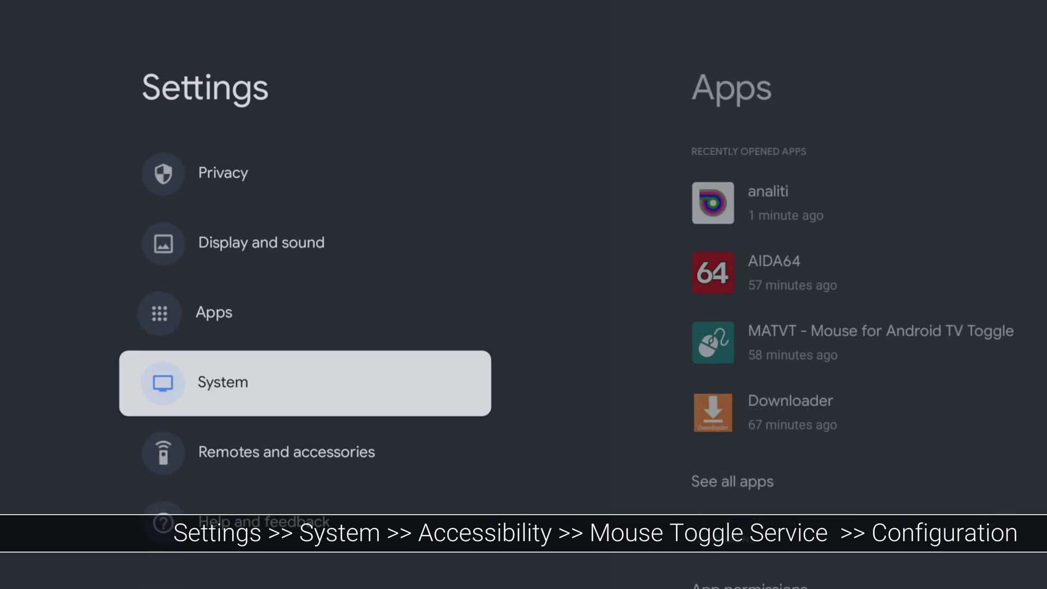
{"action": "key", "text": "Return"}
{"action": "key", "text": "Return"}
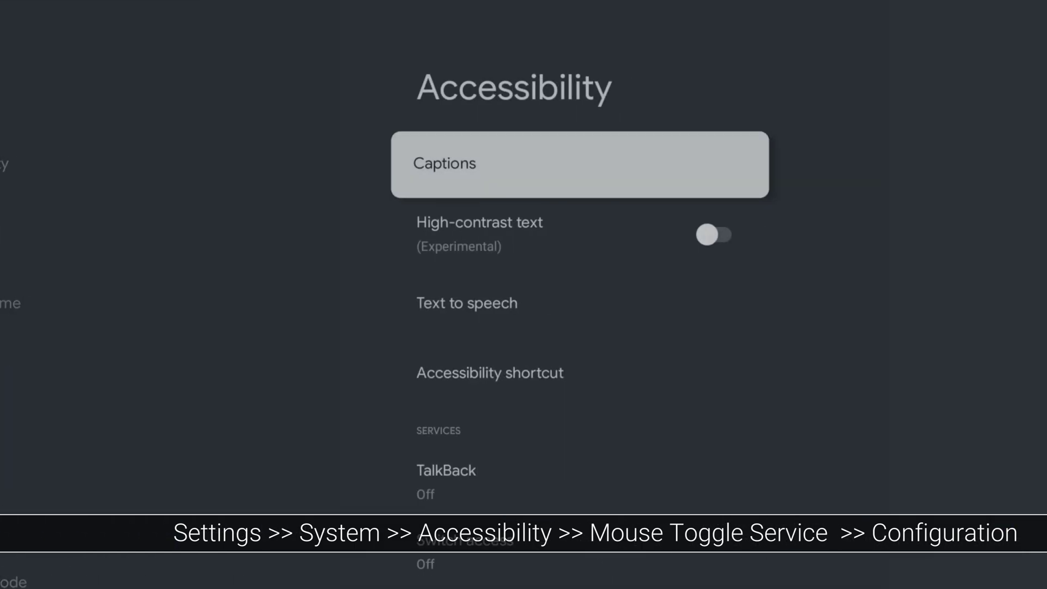
{"action": "key", "text": "Down"}
{"action": "key", "text": "Down"}
{"action": "key", "text": "Down"}
{"action": "key", "text": "Down"}
{"action": "key", "text": "Down"}
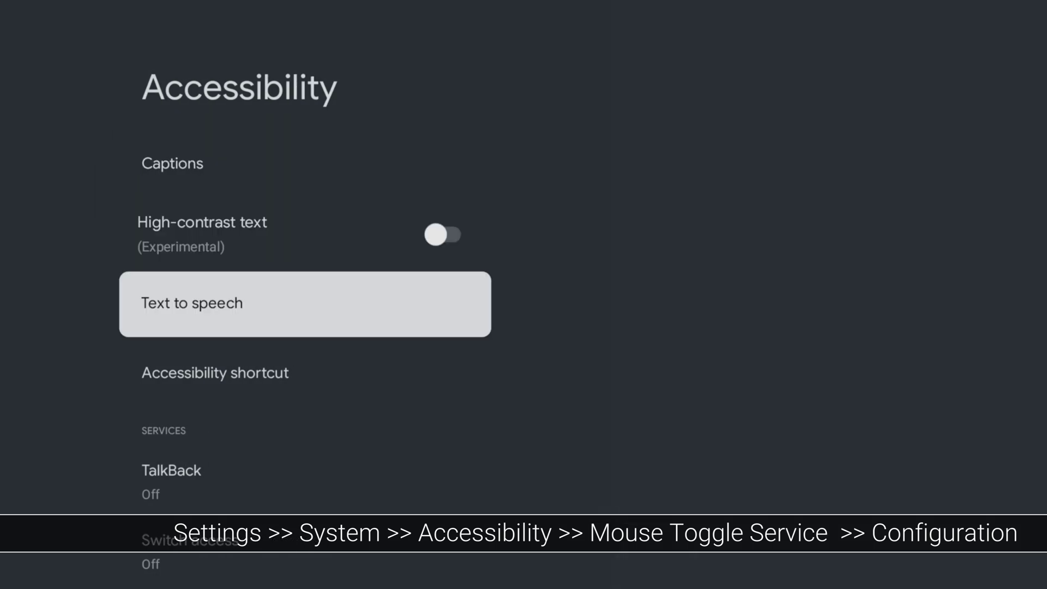
{"action": "key", "text": "Down"}
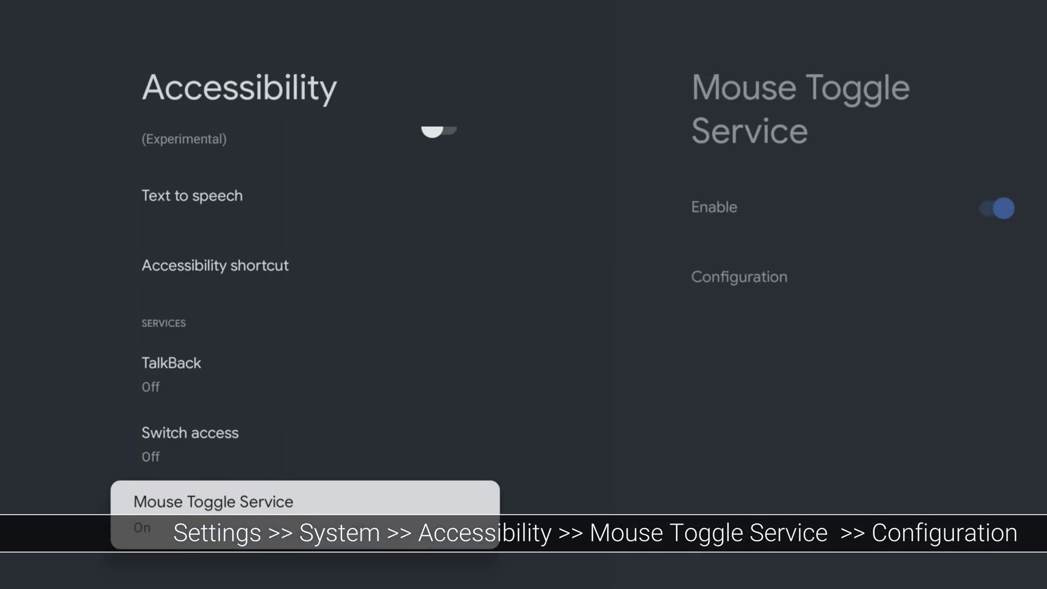
{"action": "key", "text": "Return"}
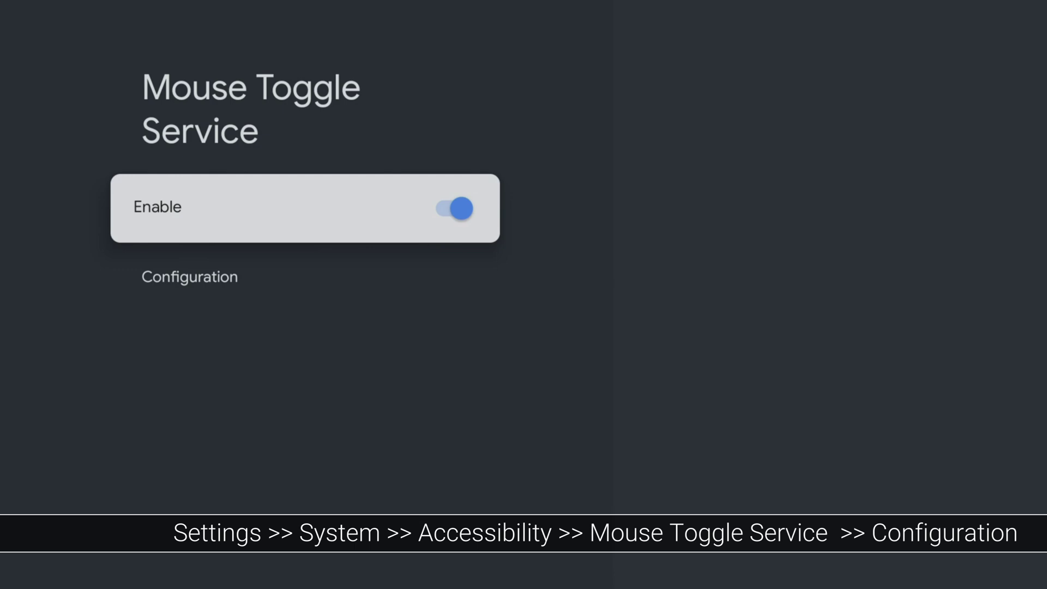
{"action": "key", "text": "Down"}
{"action": "key", "text": "Return"}
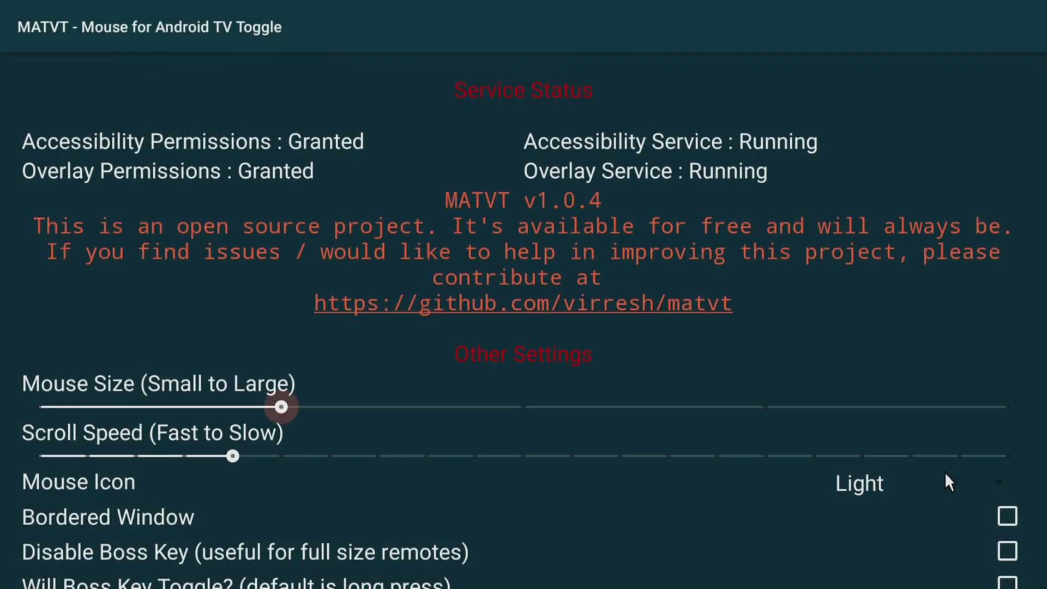
Step: Raise the MATVT Mouse Size slider by one step toward Large
{"action": "key", "text": "Right"}
{"action": "key", "text": "Right"}
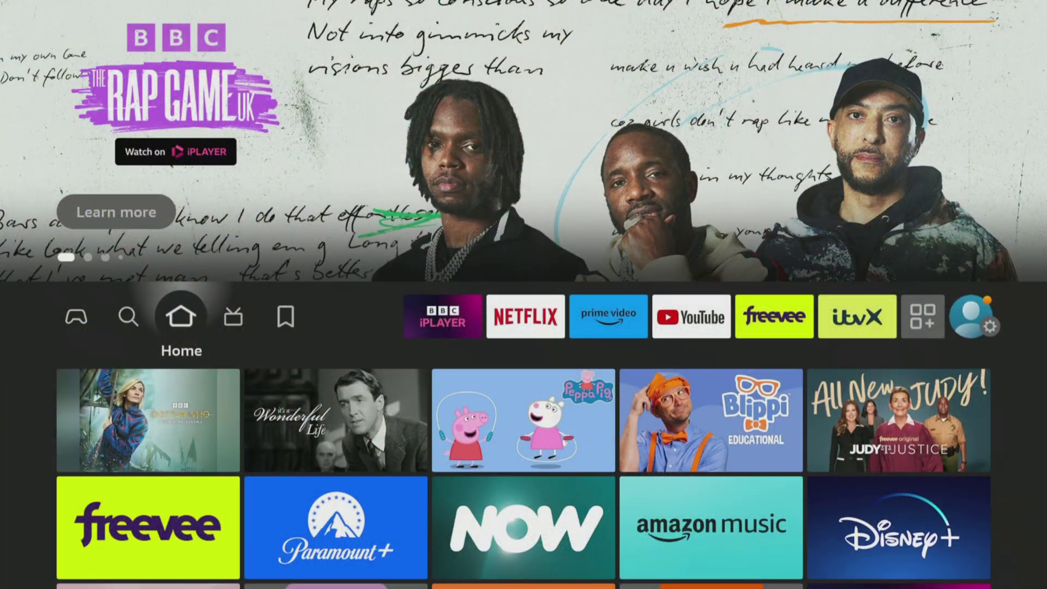
Step: Search Fire TV for 'Nord' and open the Nordvpn suggestion's results page
{"action": "key", "text": "Left"}
{"action": "key", "text": "Down"}
{"action": "key", "text": "Return"}
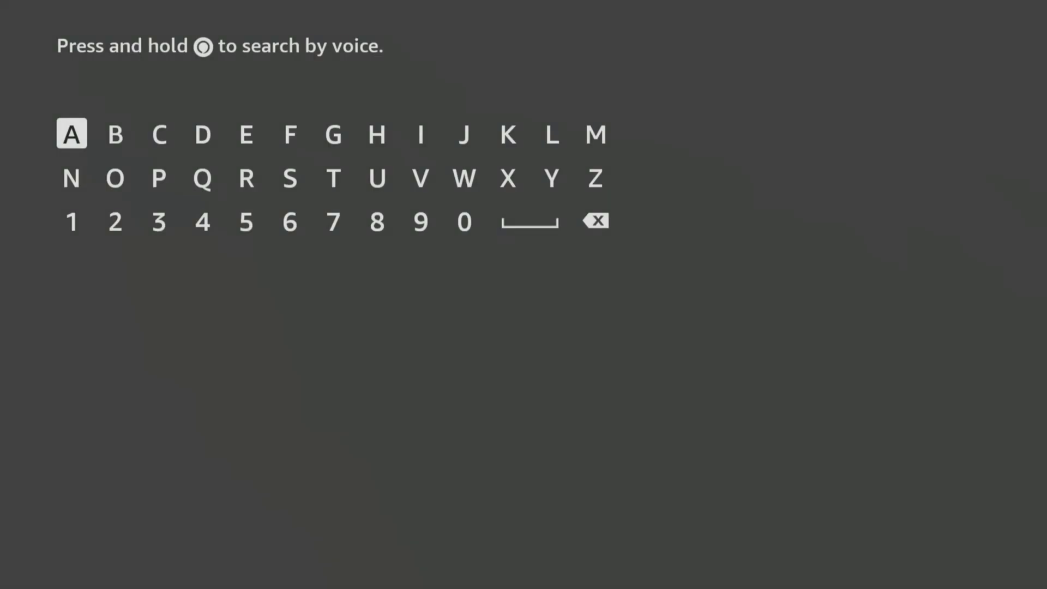
{"action": "key", "text": "Down"}
{"action": "key", "text": "Return"}
{"action": "key", "text": "Right"}
{"action": "key", "text": "Return"}
{"action": "key", "text": "Up"}
{"action": "key", "text": "Left"}
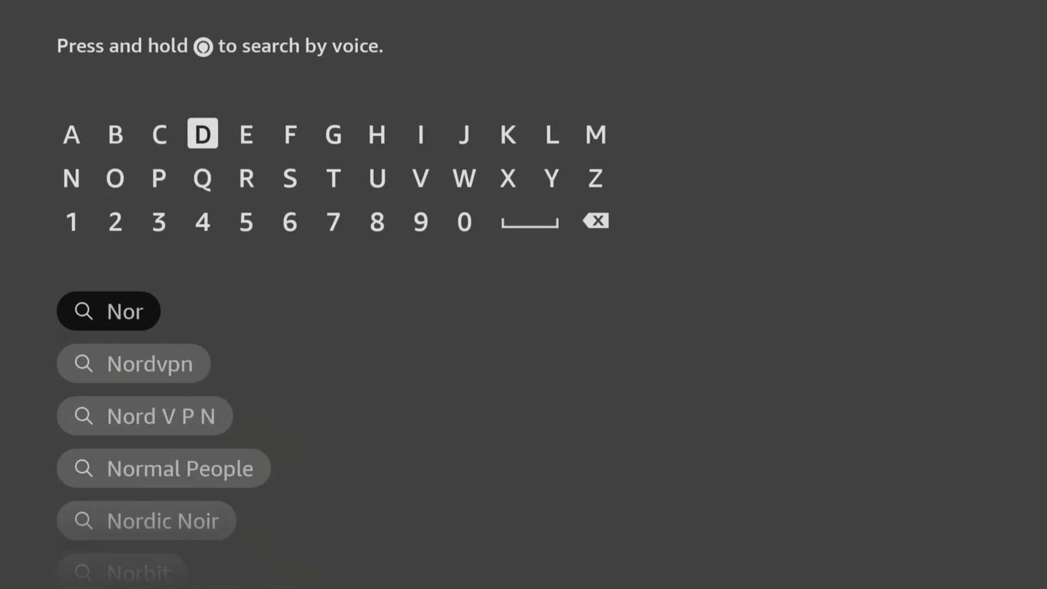
{"action": "key", "text": "Return"}
{"action": "key", "text": "Down"}
{"action": "key", "text": "Down"}
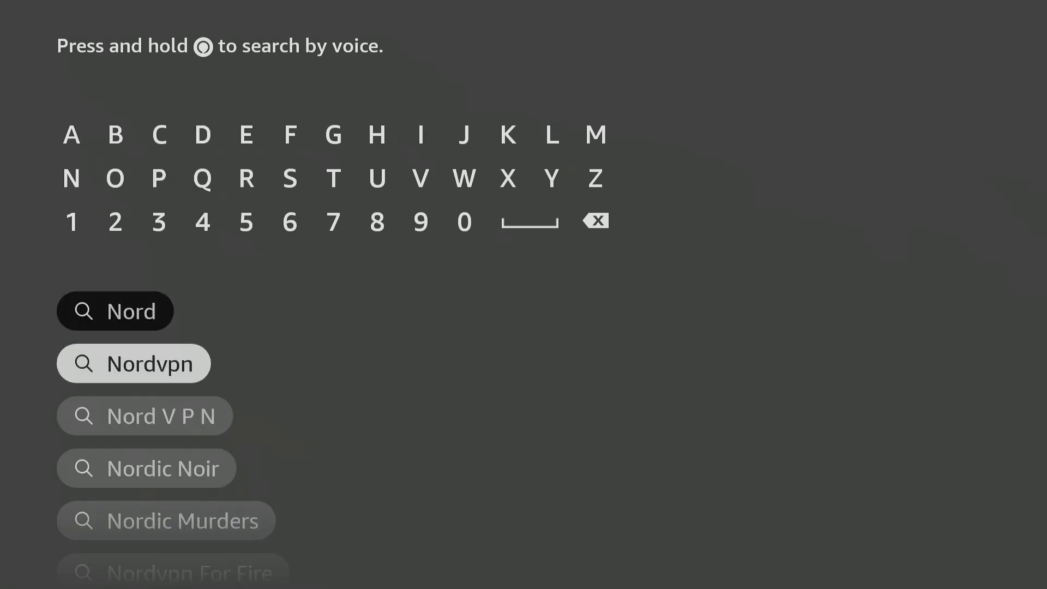
{"action": "key", "text": "Return"}
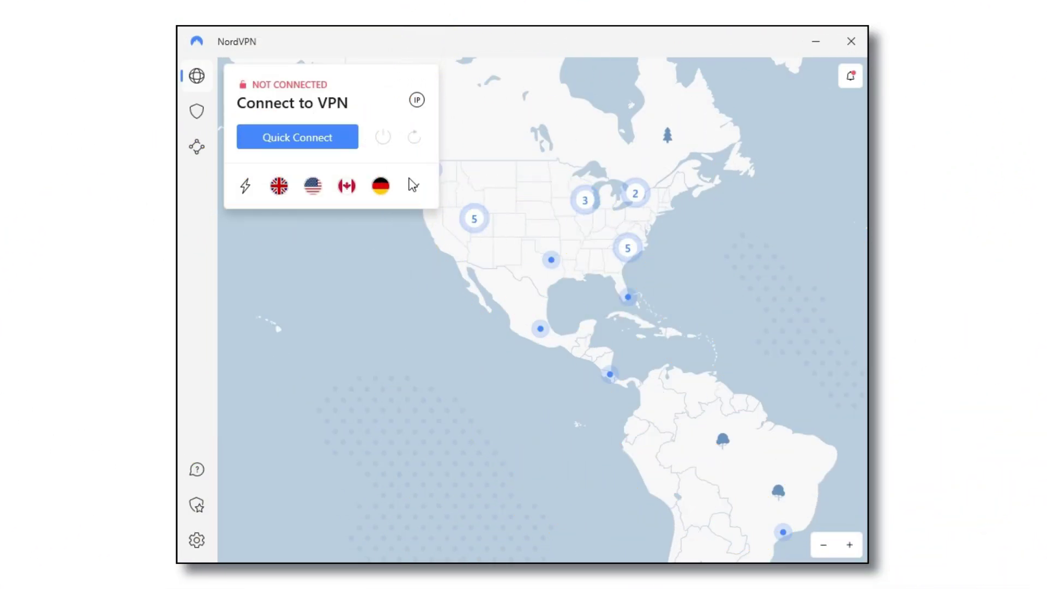
Step: Expand NordVPN's server country list and scroll down through the countries
{"action": "left_click", "coordinate": [414, 186]}
{"action": "left_click_drag", "start_coordinate": [433, 311], "coordinate": [424, 516]}
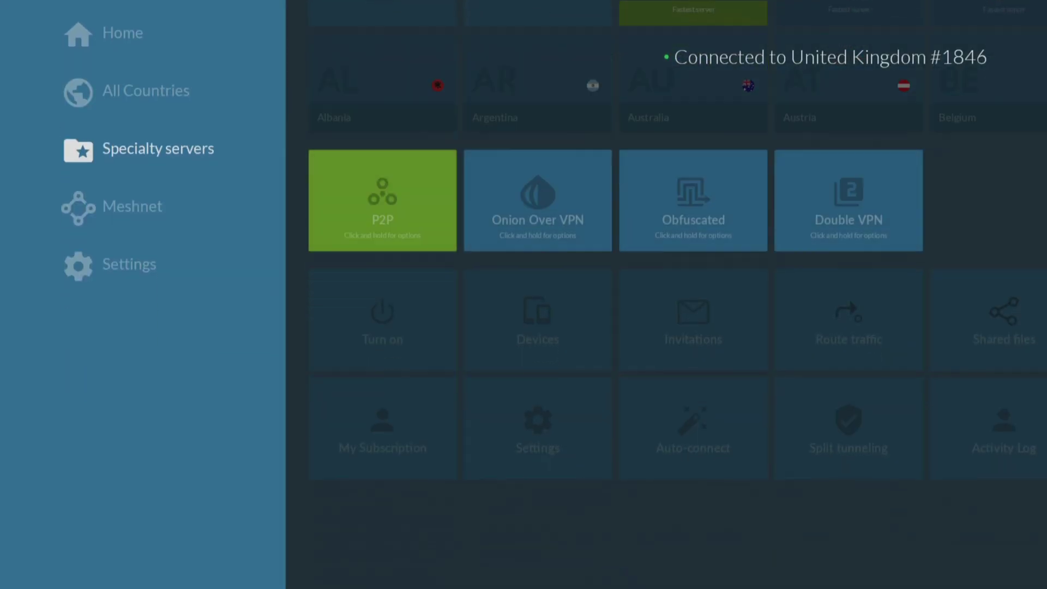
Step: In NordVPN Settings > Auto-connect, enable 'When using Wi-Fi' targeting United States
{"action": "key", "text": "Down"}
{"action": "key", "text": "Down"}
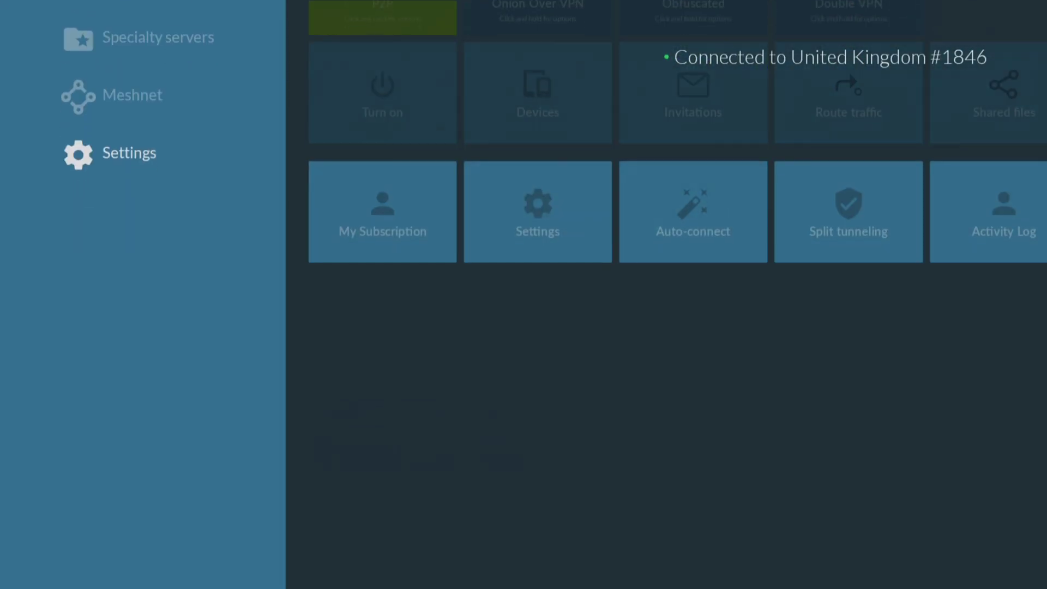
{"action": "key", "text": "Right"}
{"action": "key", "text": "Right"}
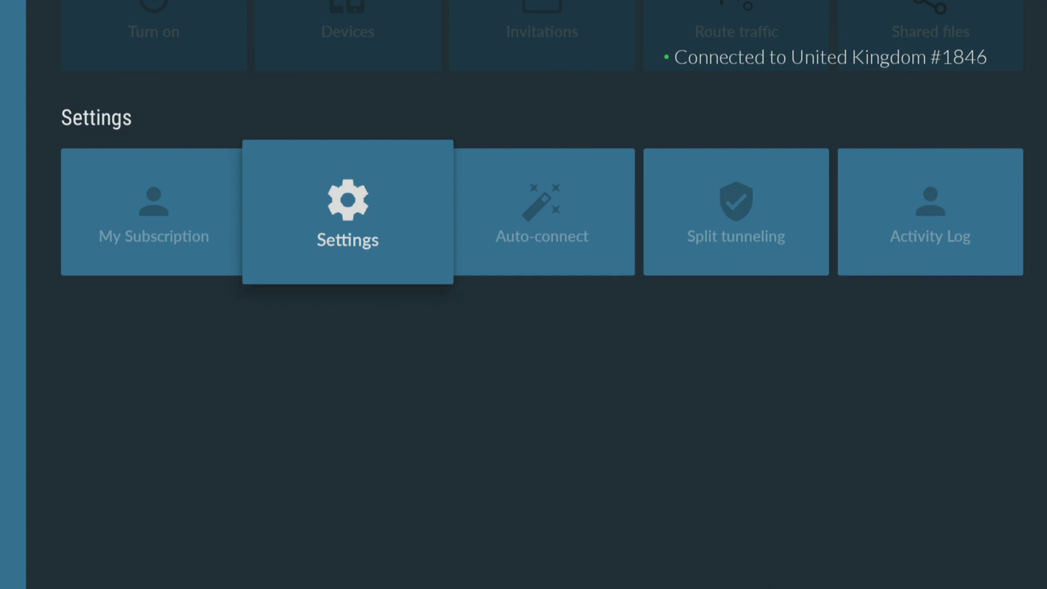
{"action": "key", "text": "Return"}
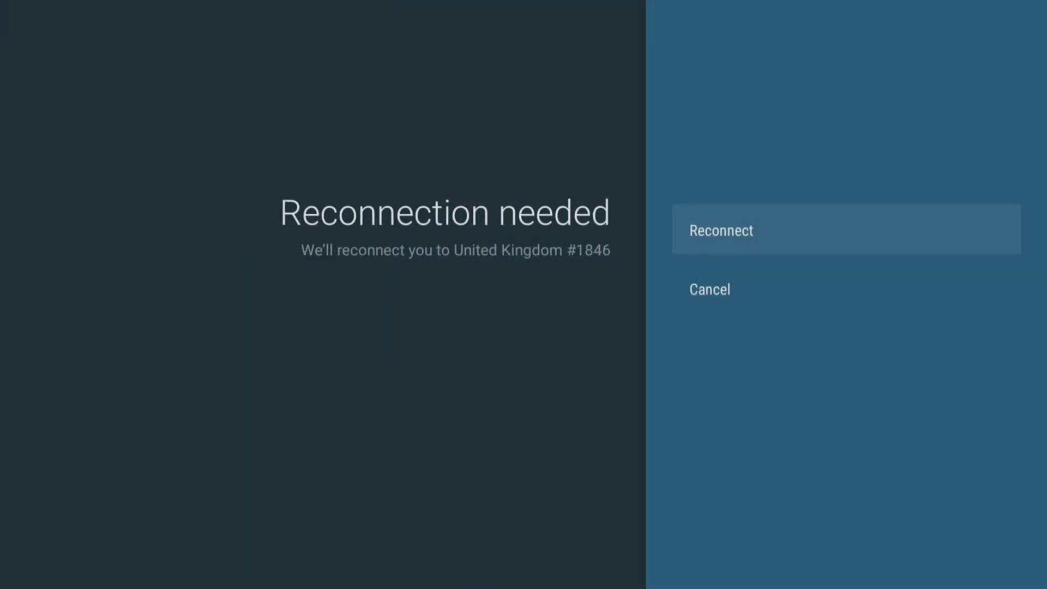
{"action": "key", "text": "Return"}
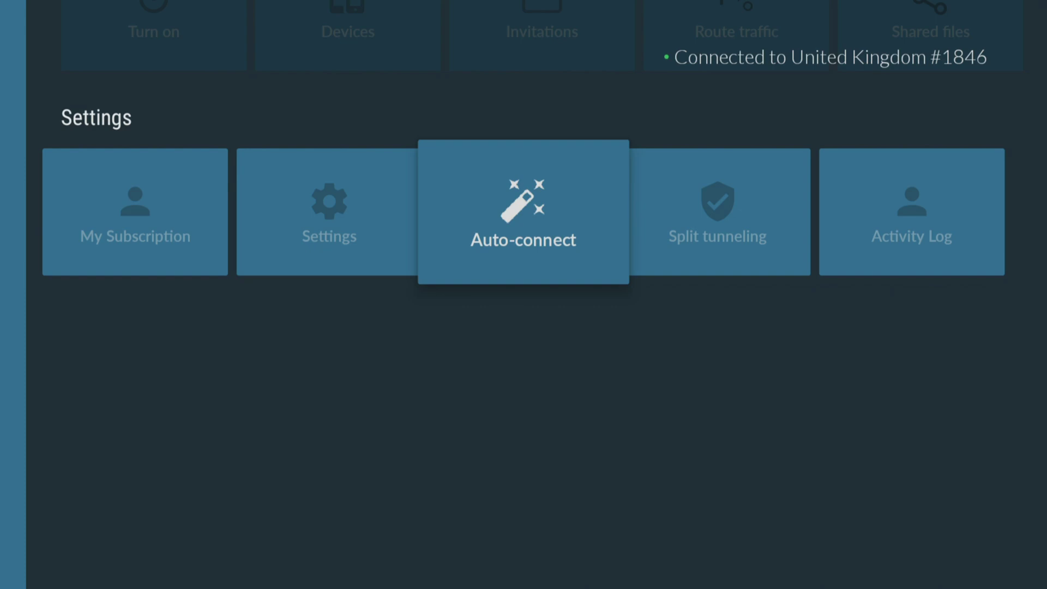
{"action": "key", "text": "Return"}
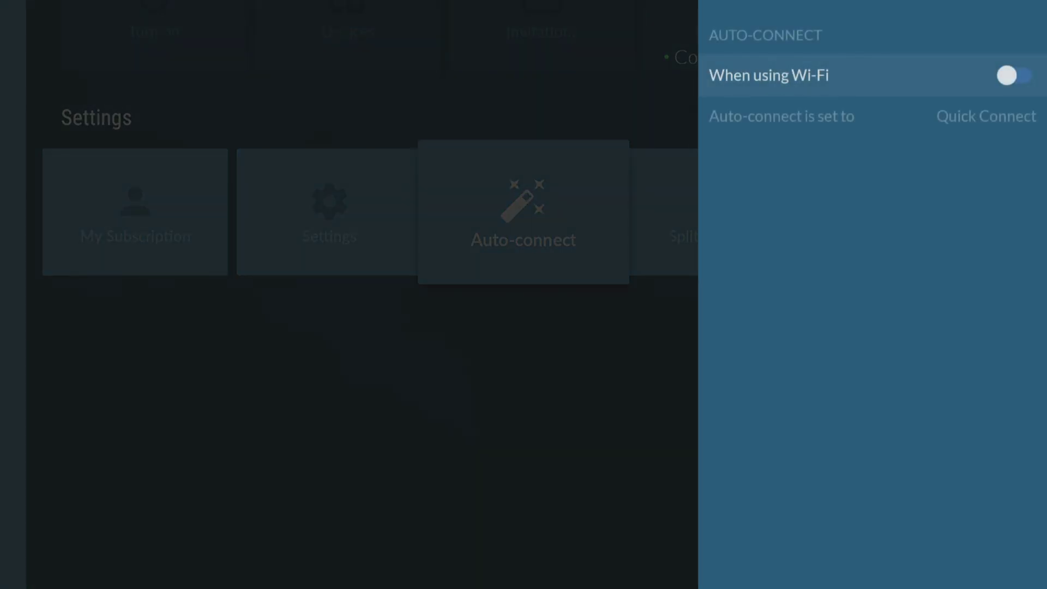
{"action": "key", "text": "Return"}
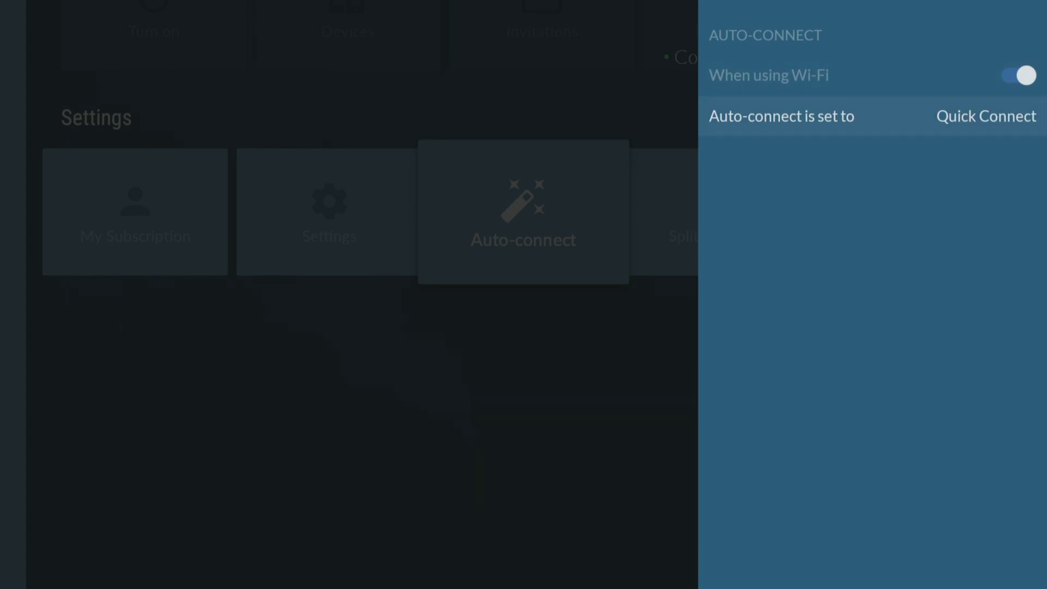
{"action": "key", "text": "Return"}
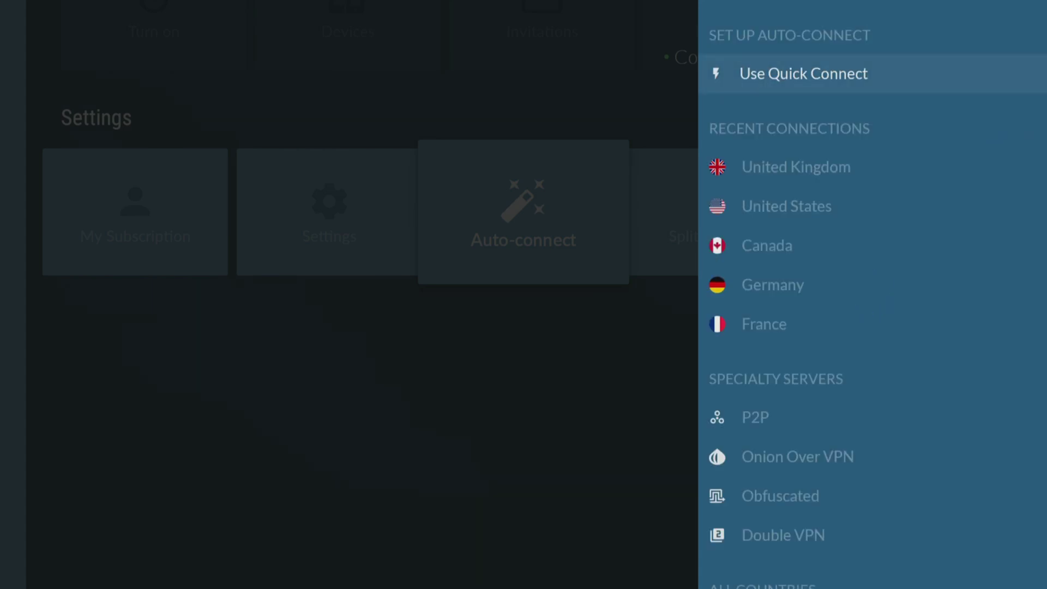
{"action": "key", "text": "Down"}
{"action": "key", "text": "Down"}
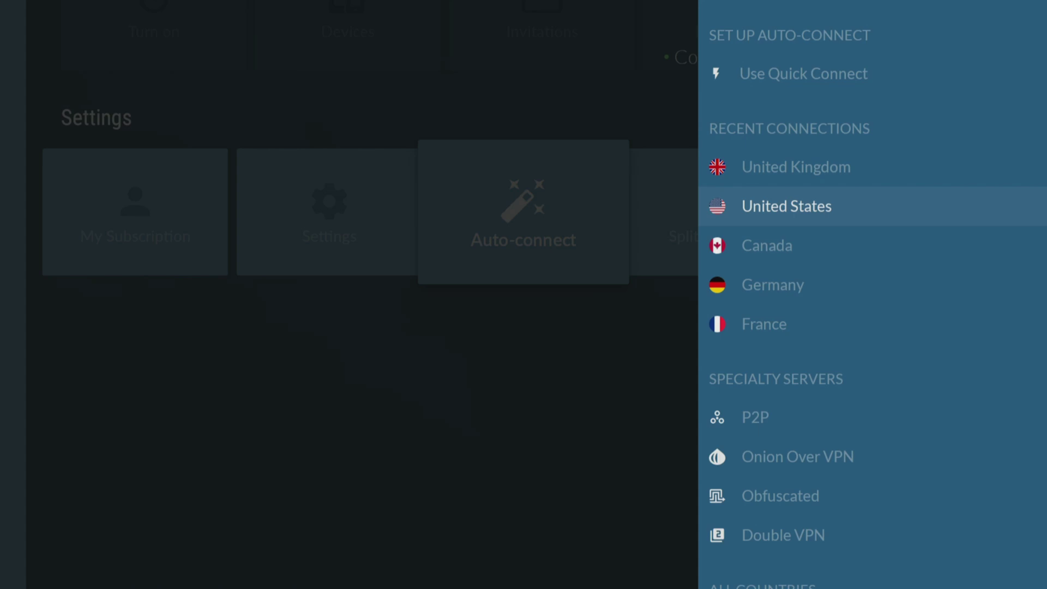
{"action": "key", "text": "Escape"}
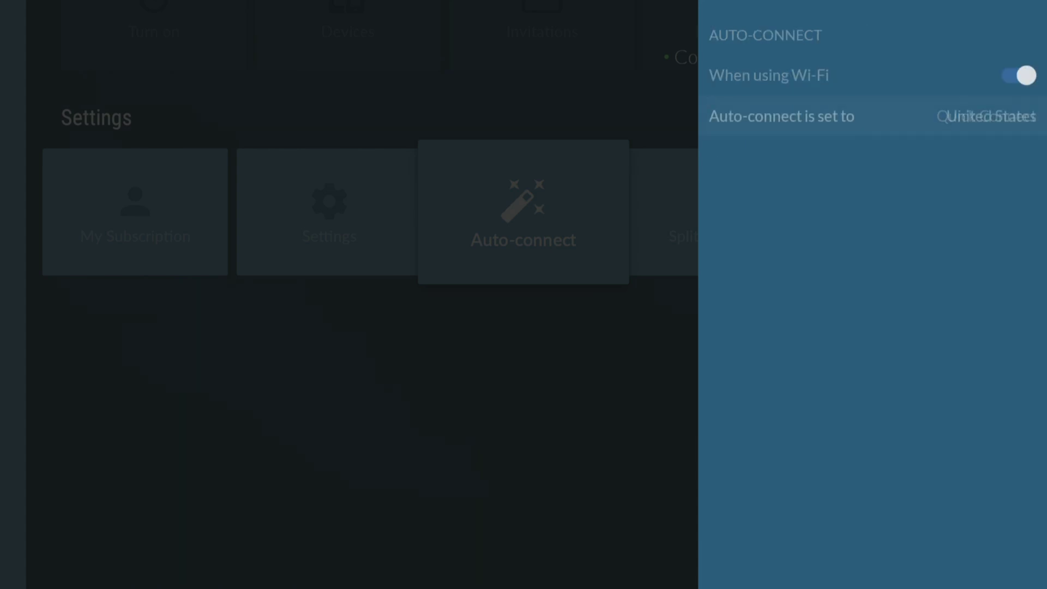
{"action": "key", "text": "Escape"}
{"action": "key", "text": "Right"}
Step: Under Split tunneling > Add apps, add Downloader and Prime Video as trusted apps
{"action": "key", "text": "Return"}
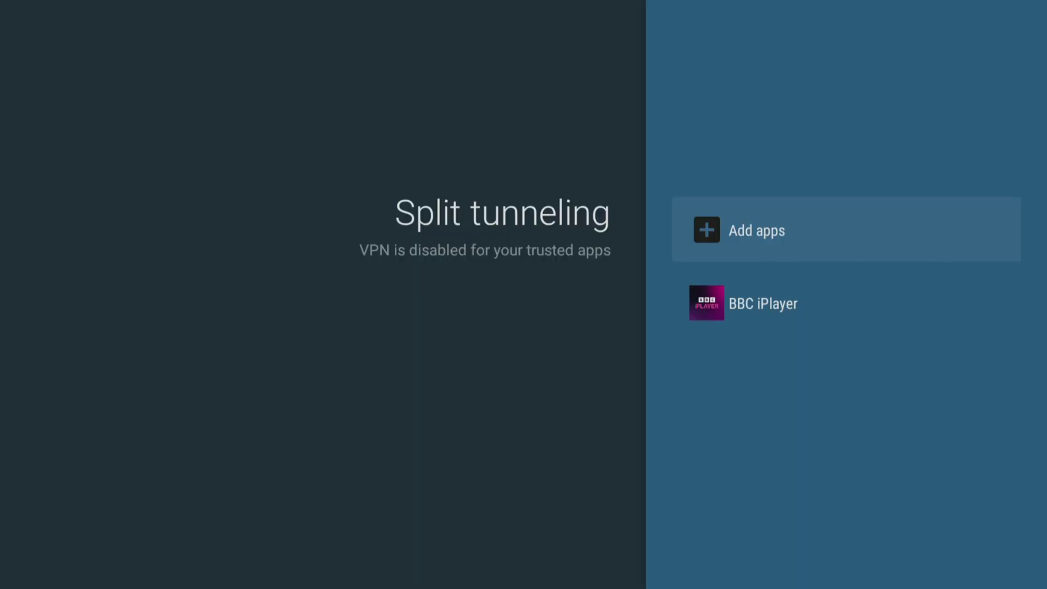
{"action": "key", "text": "Return"}
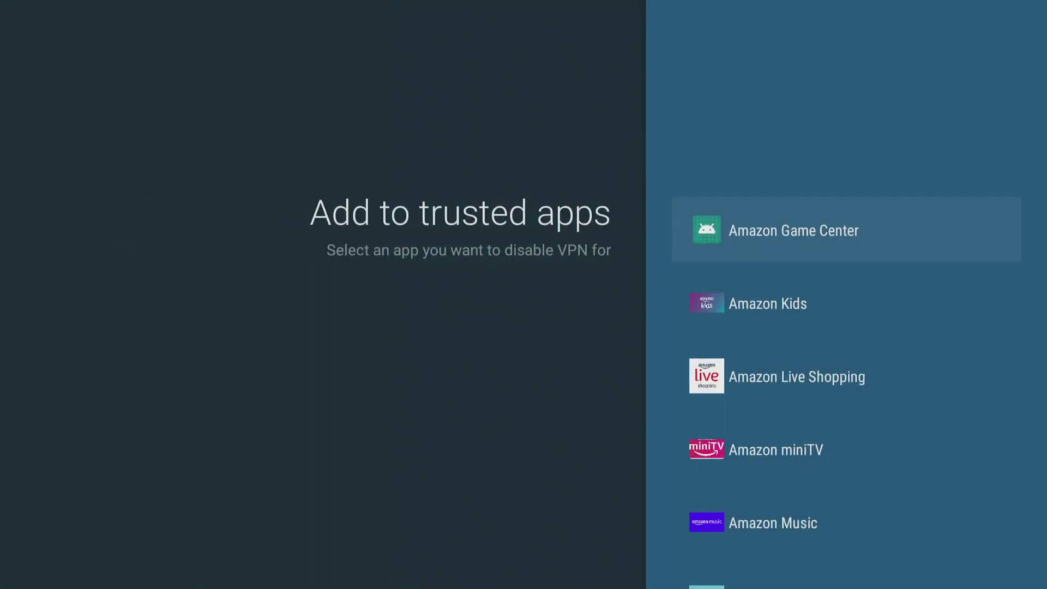
{"action": "key", "text": "Down"}
{"action": "key", "text": "Down"}
{"action": "key", "text": "Down"}
{"action": "key", "text": "Down"}
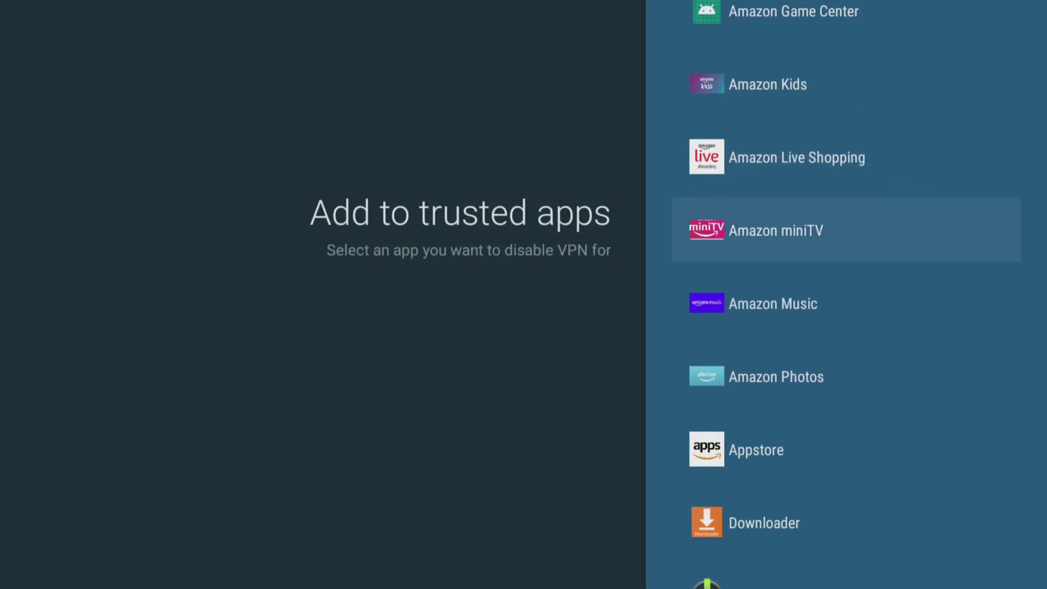
{"action": "key", "text": "Down"}
{"action": "key", "text": "Down"}
{"action": "key", "text": "Down"}
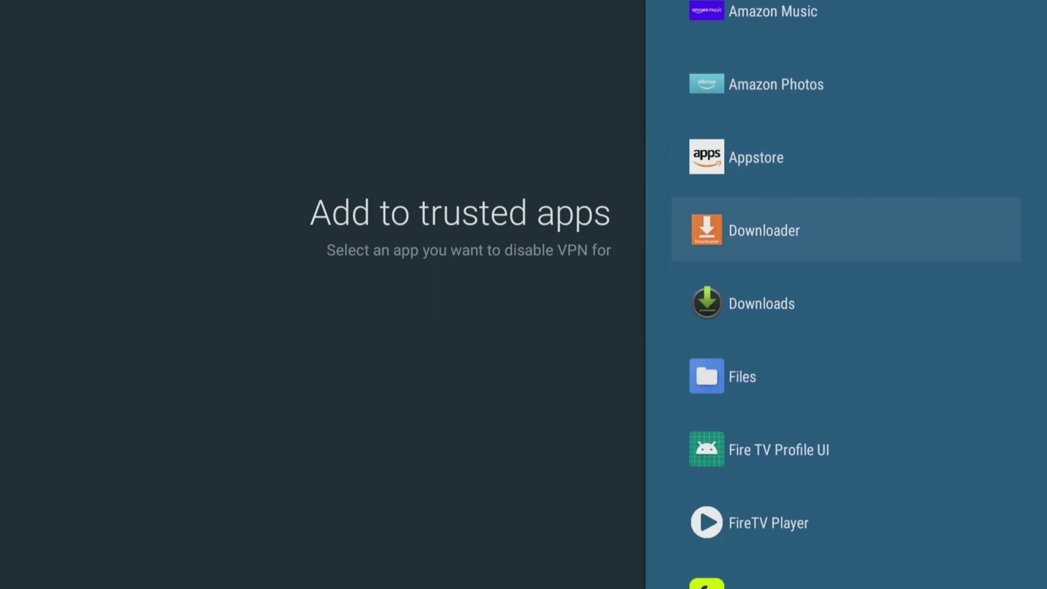
{"action": "key", "text": "Return"}
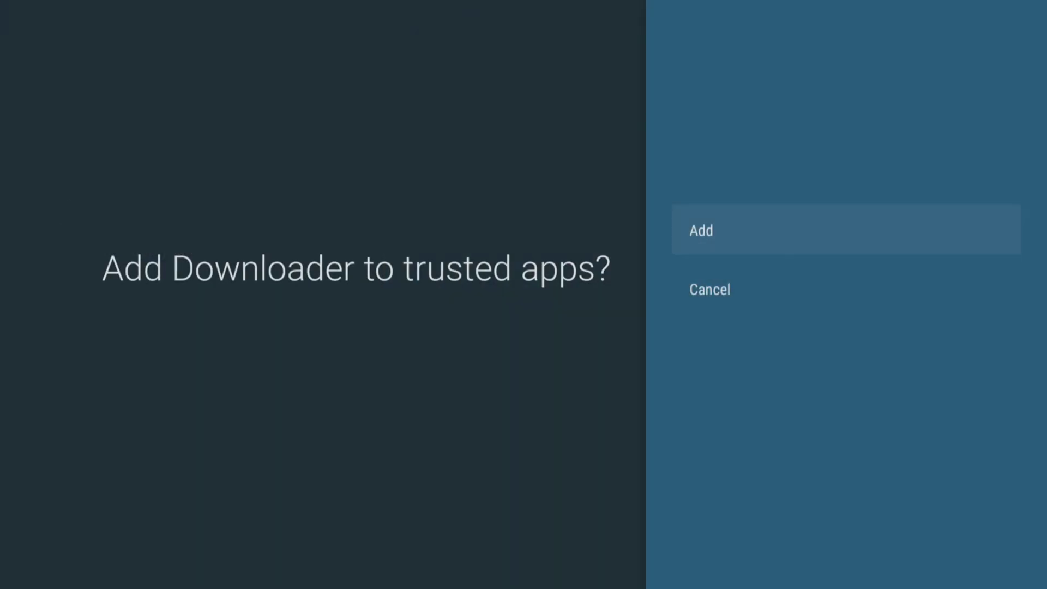
{"action": "key", "text": "Return"}
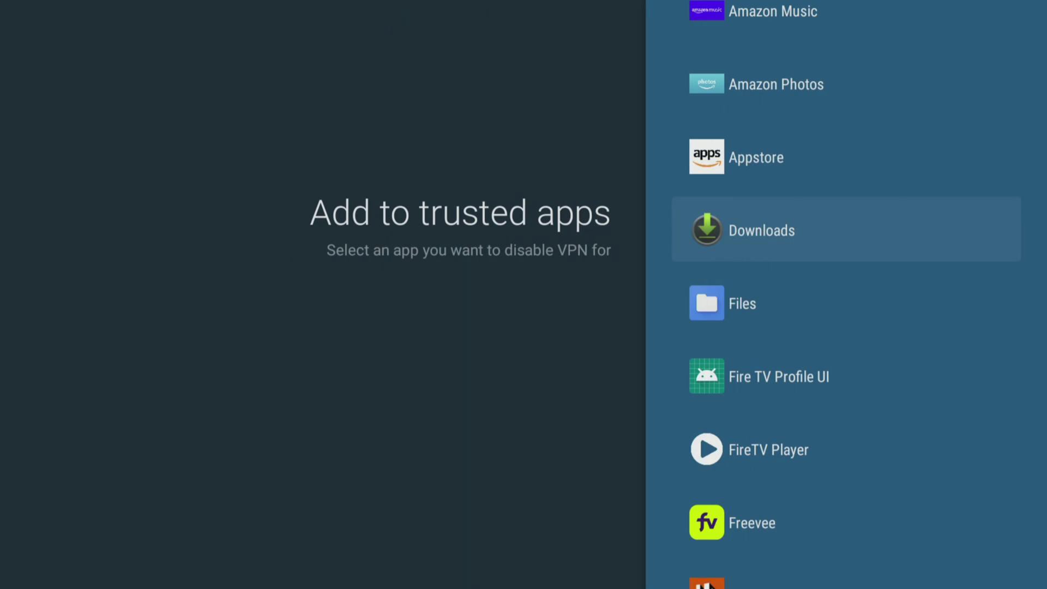
{"action": "key", "text": "Down"}
{"action": "key", "text": "Down"}
{"action": "key", "text": "Down"}
{"action": "key", "text": "Down"}
{"action": "key", "text": "Down"}
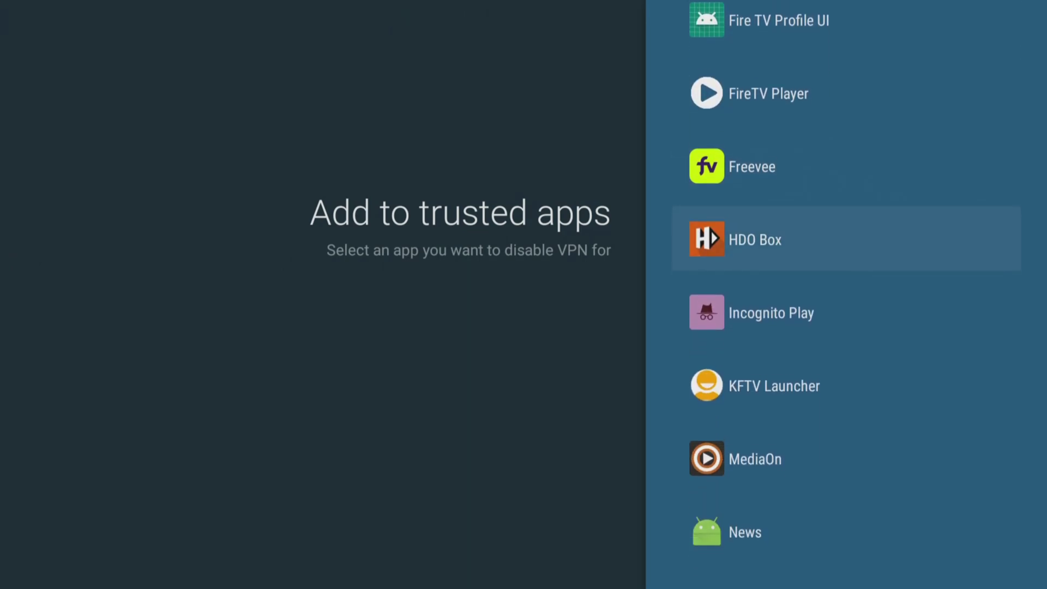
{"action": "key", "text": "Down"}
{"action": "key", "text": "Down"}
{"action": "key", "text": "Down"}
{"action": "key", "text": "Down"}
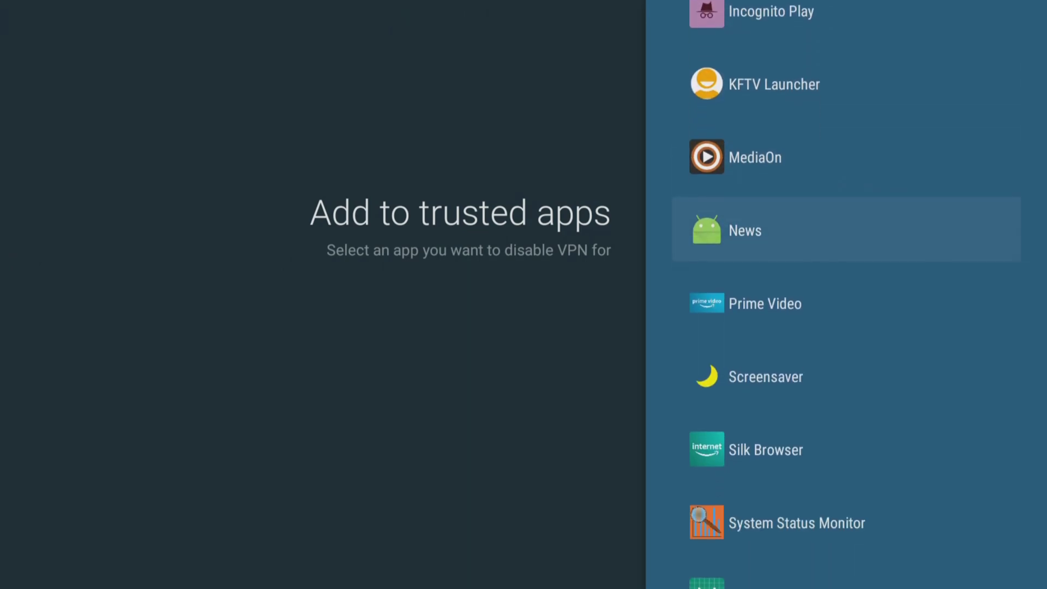
{"action": "key", "text": "Down"}
{"action": "key", "text": "Return"}
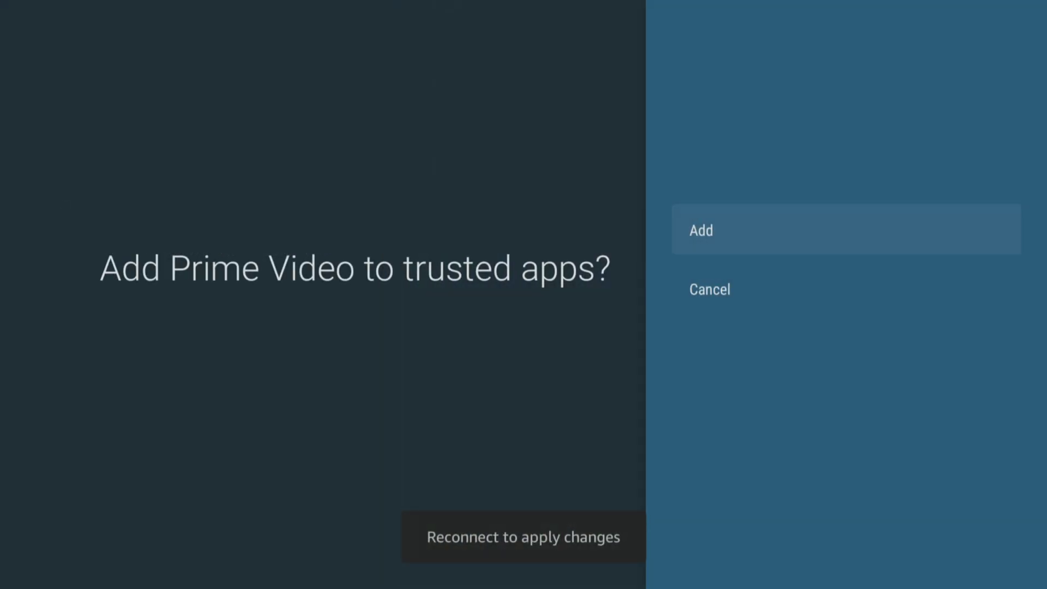
{"action": "key", "text": "Return"}
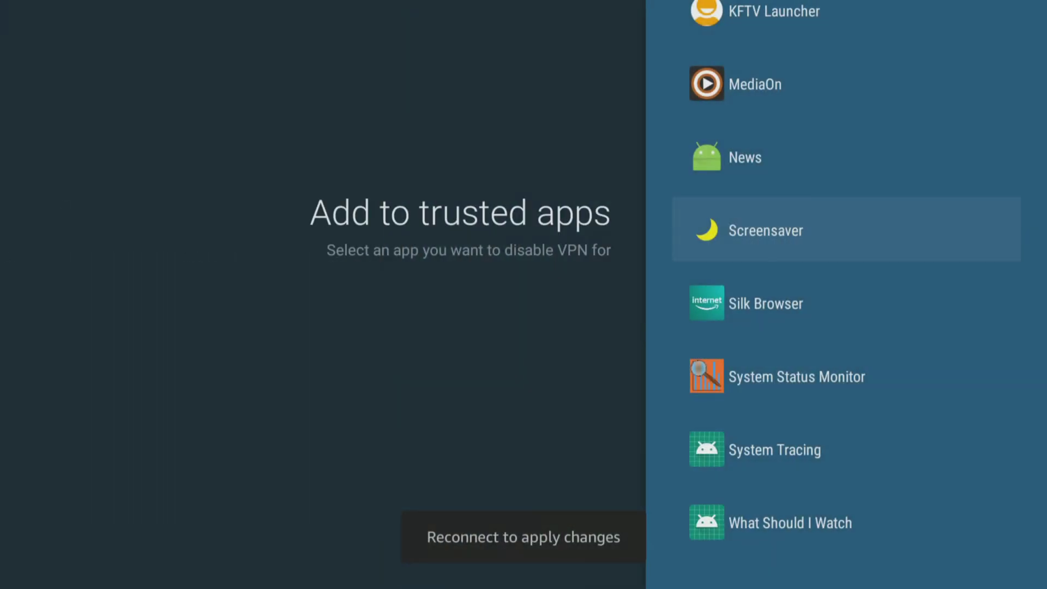